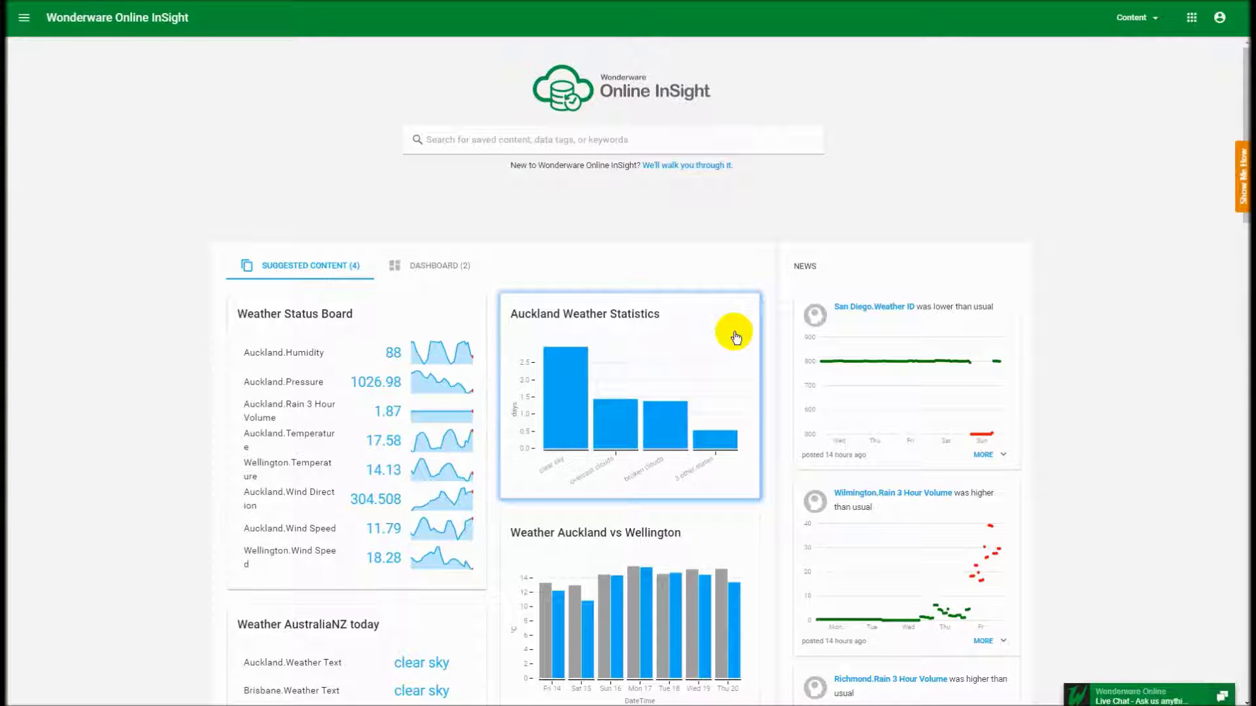
- Search for 'weather hum' and add all tags sourced from weather humidity
{"action": "left_click", "coordinate": [468, 148]}
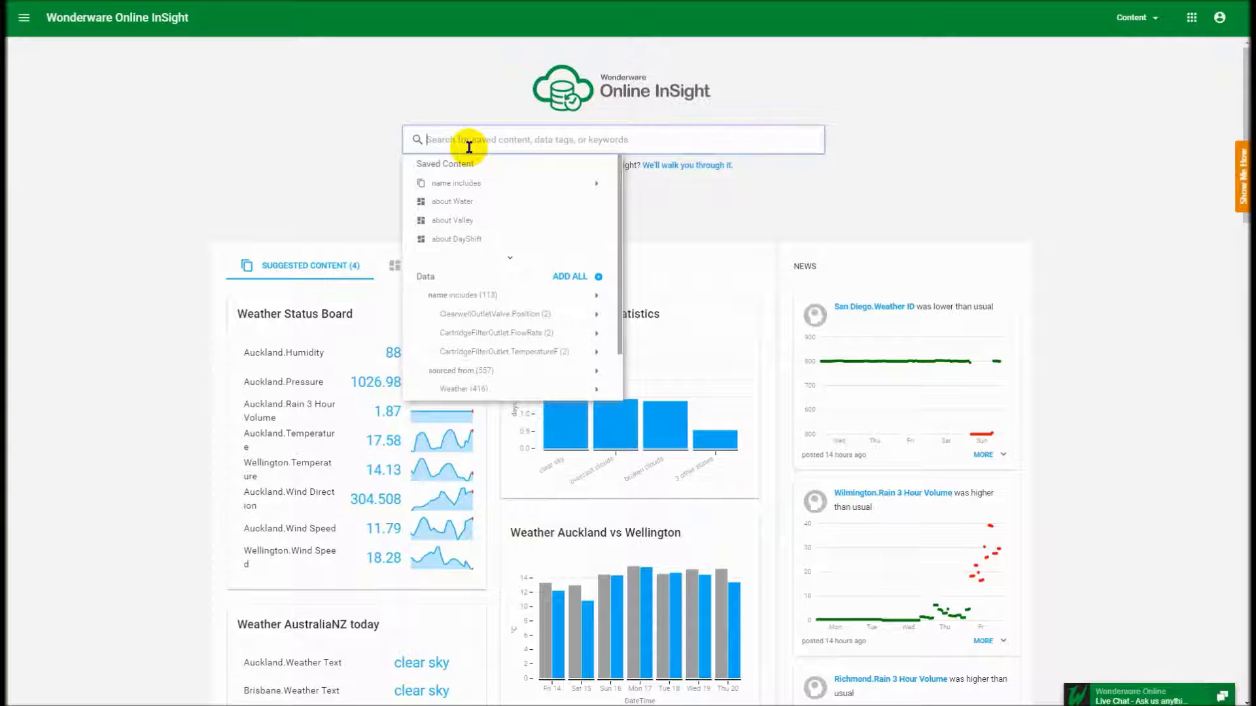
{"action": "type", "text": "weather h"}
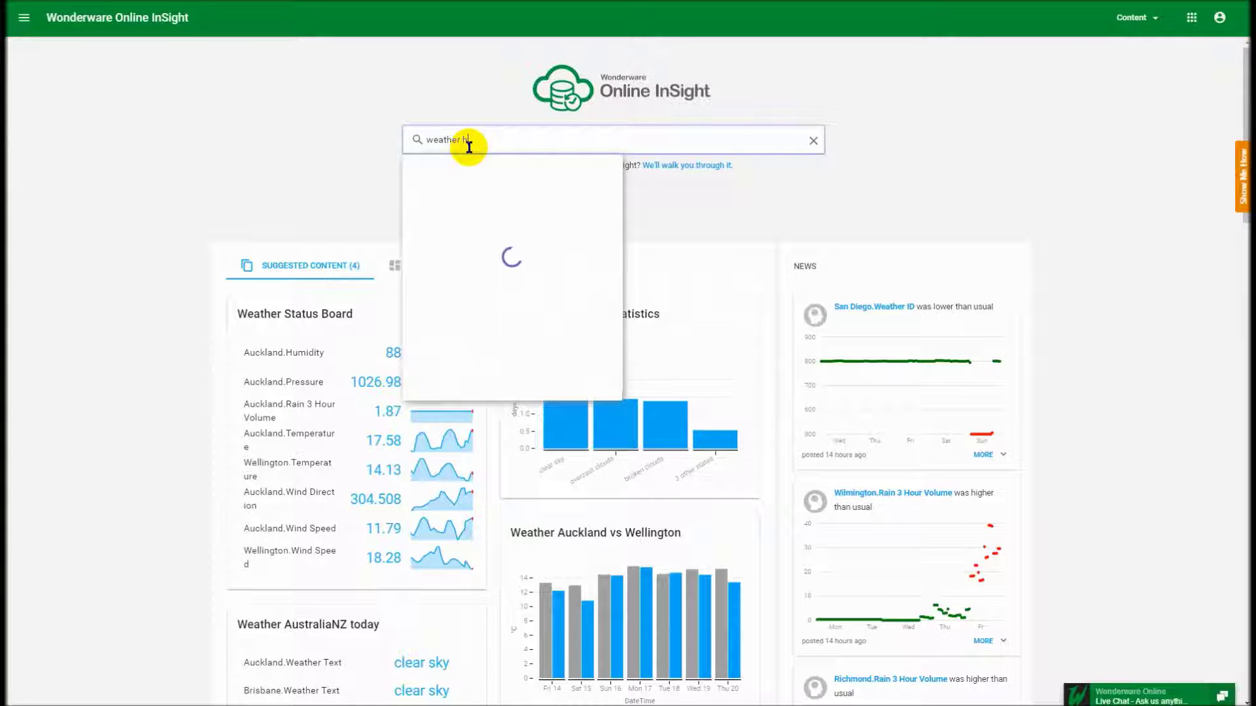
{"action": "type", "text": "umidity"}
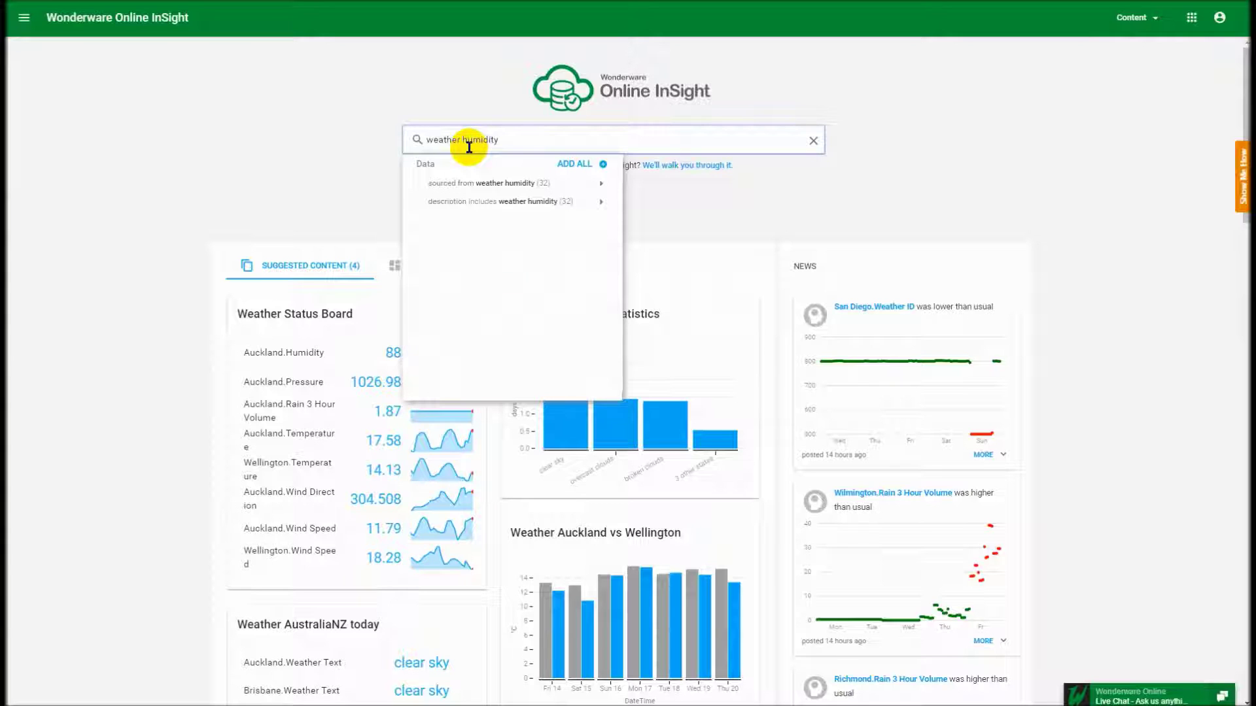
{"action": "left_click", "coordinate": [503, 189]}
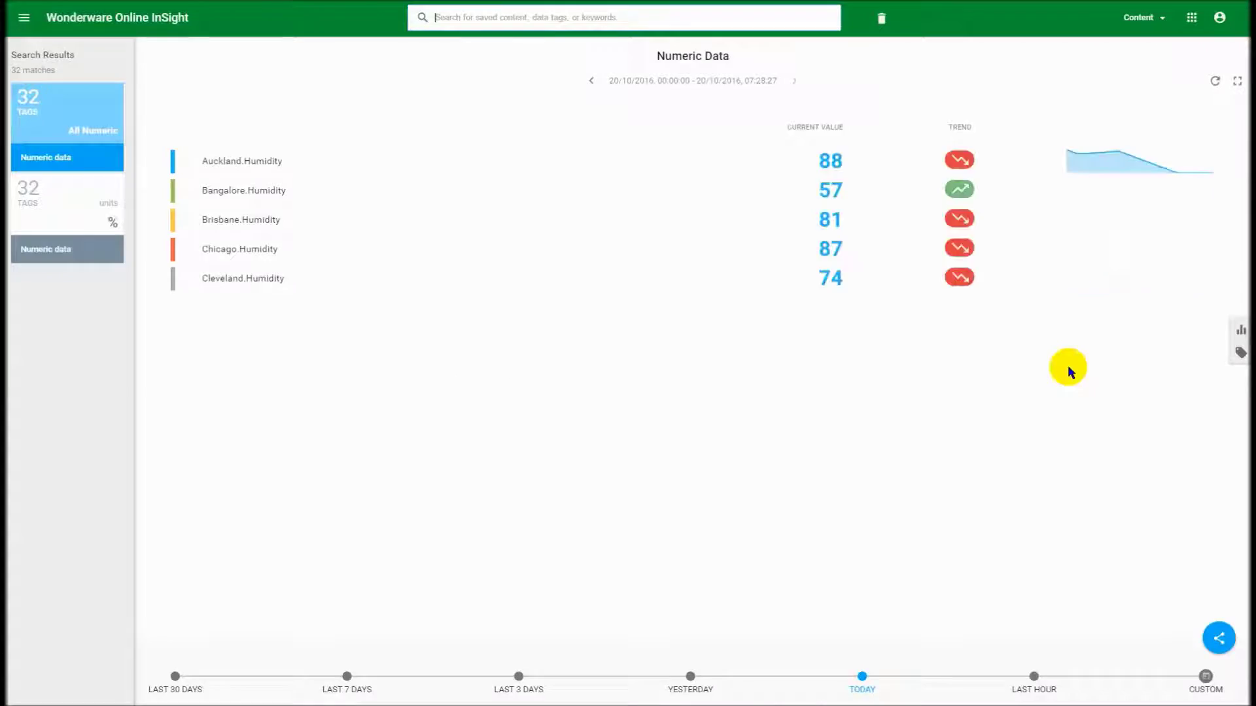
- In the tag list, deselect Auckland, Bangalore, Brisbane and Cleveland humidity
{"action": "left_click", "coordinate": [1239, 355]}
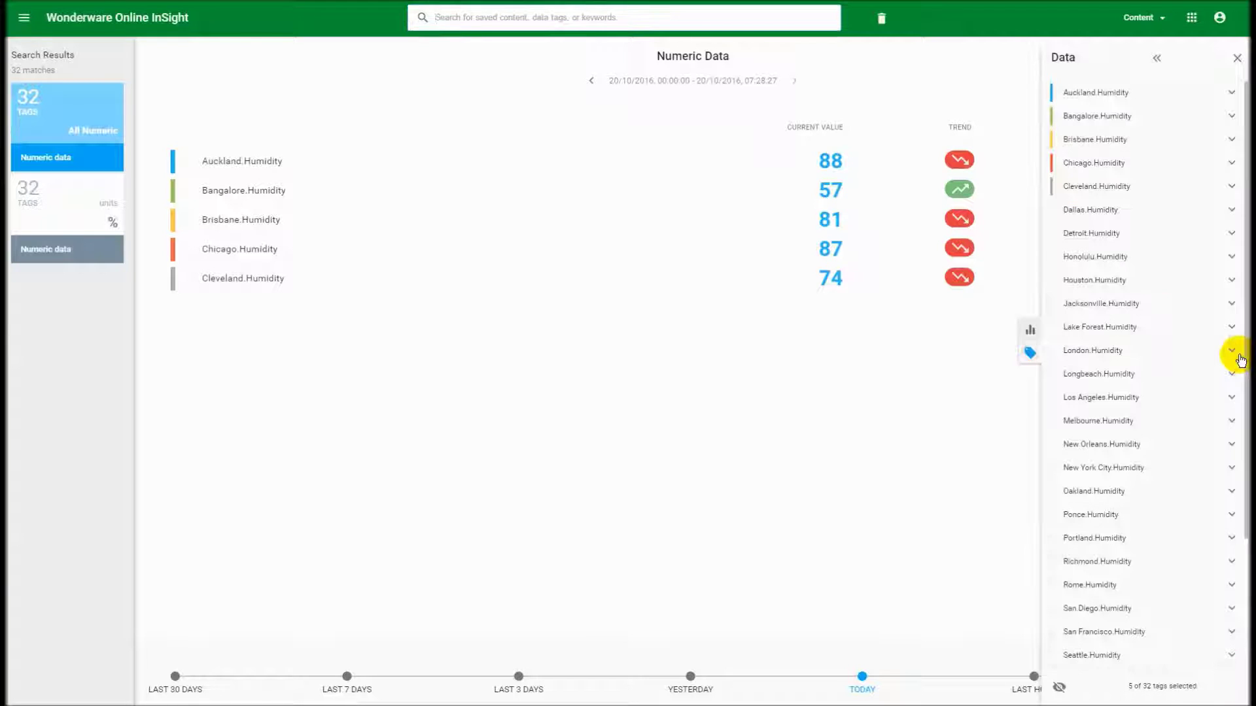
{"action": "left_click", "coordinate": [1104, 97]}
{"action": "left_click", "coordinate": [1099, 115]}
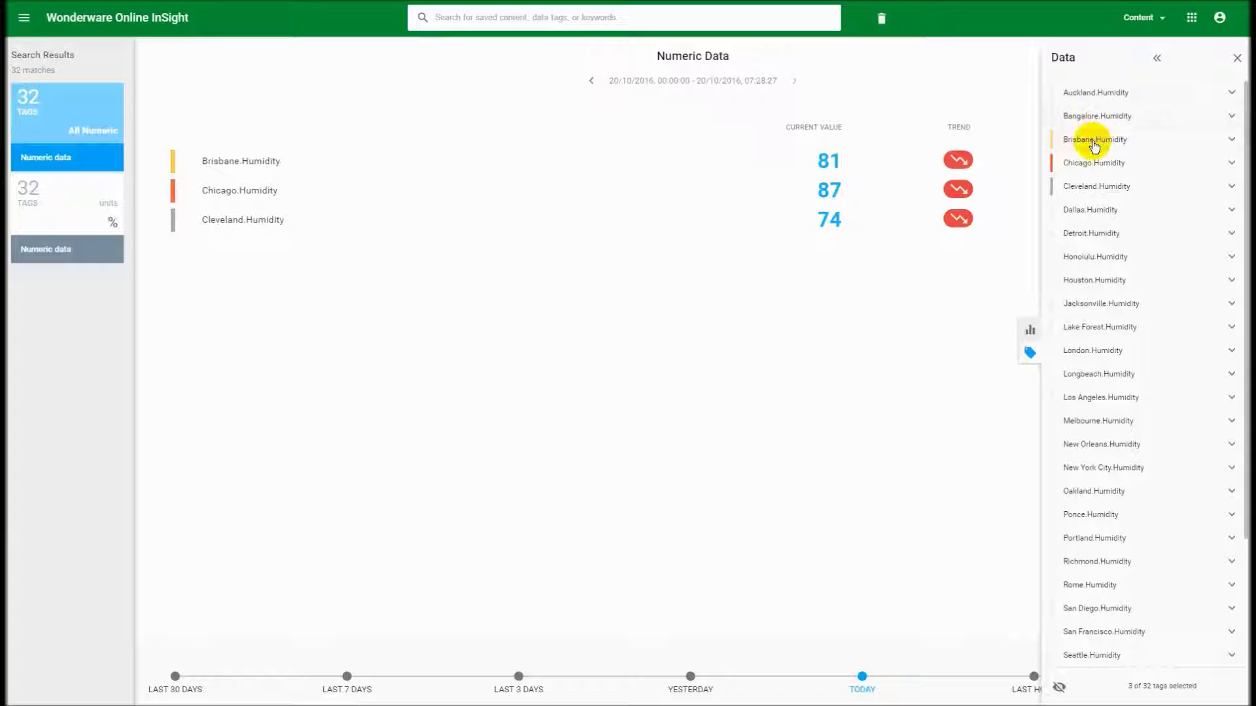
{"action": "left_click", "coordinate": [1094, 141]}
{"action": "left_click", "coordinate": [1100, 186]}
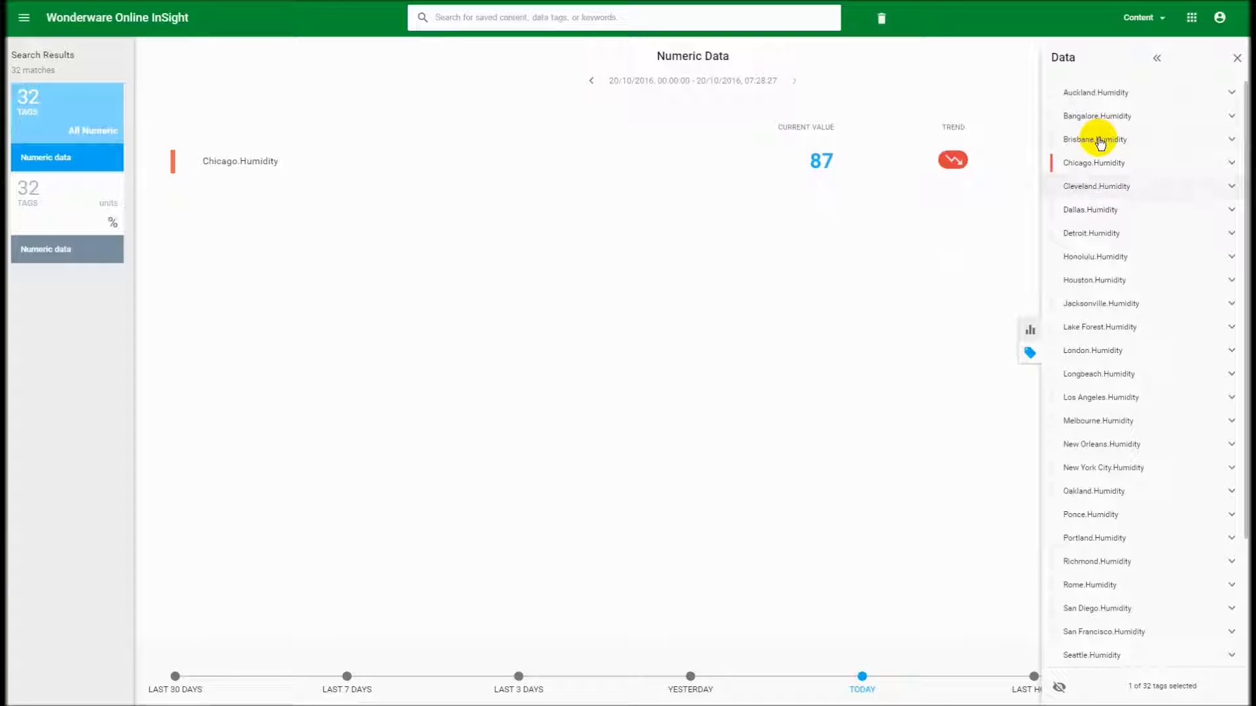
- Reselect Bangalore and add London and Singapore humidity, then close the tag list
{"action": "left_click", "coordinate": [1096, 115]}
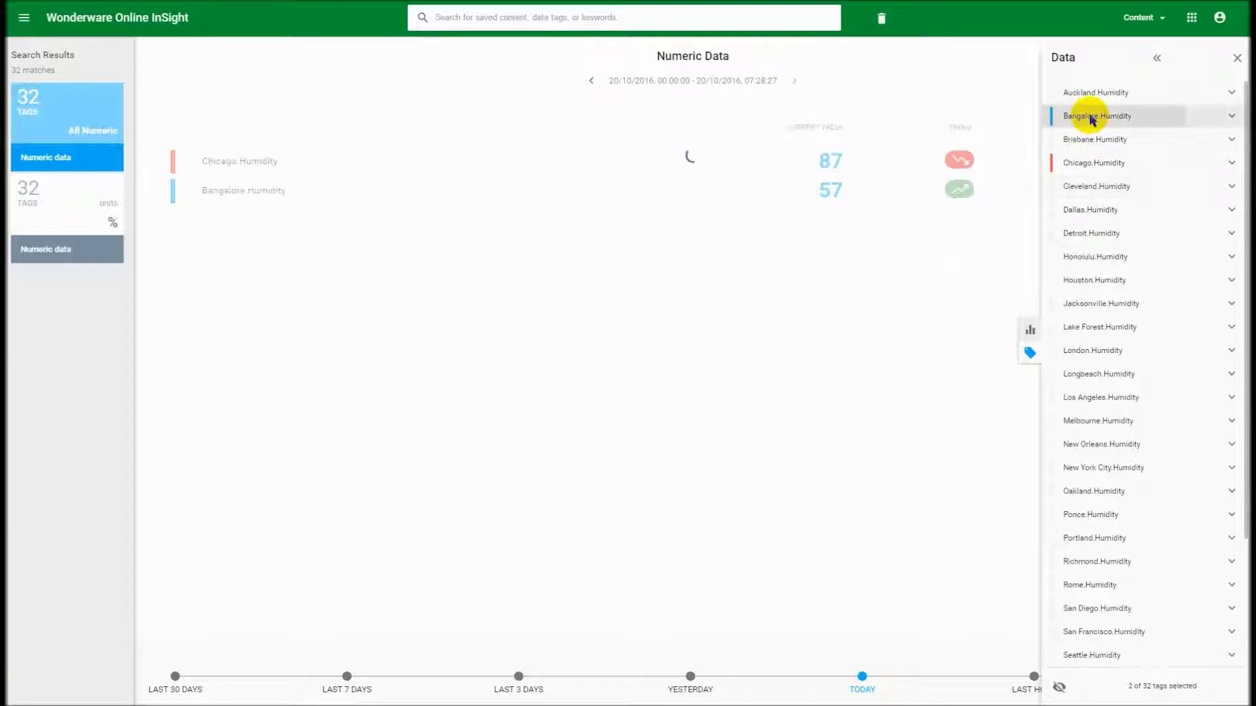
{"action": "left_click", "coordinate": [1096, 350]}
{"action": "scroll", "coordinate": [1245, 398], "scroll_direction": "down", "scroll_amount": 1}
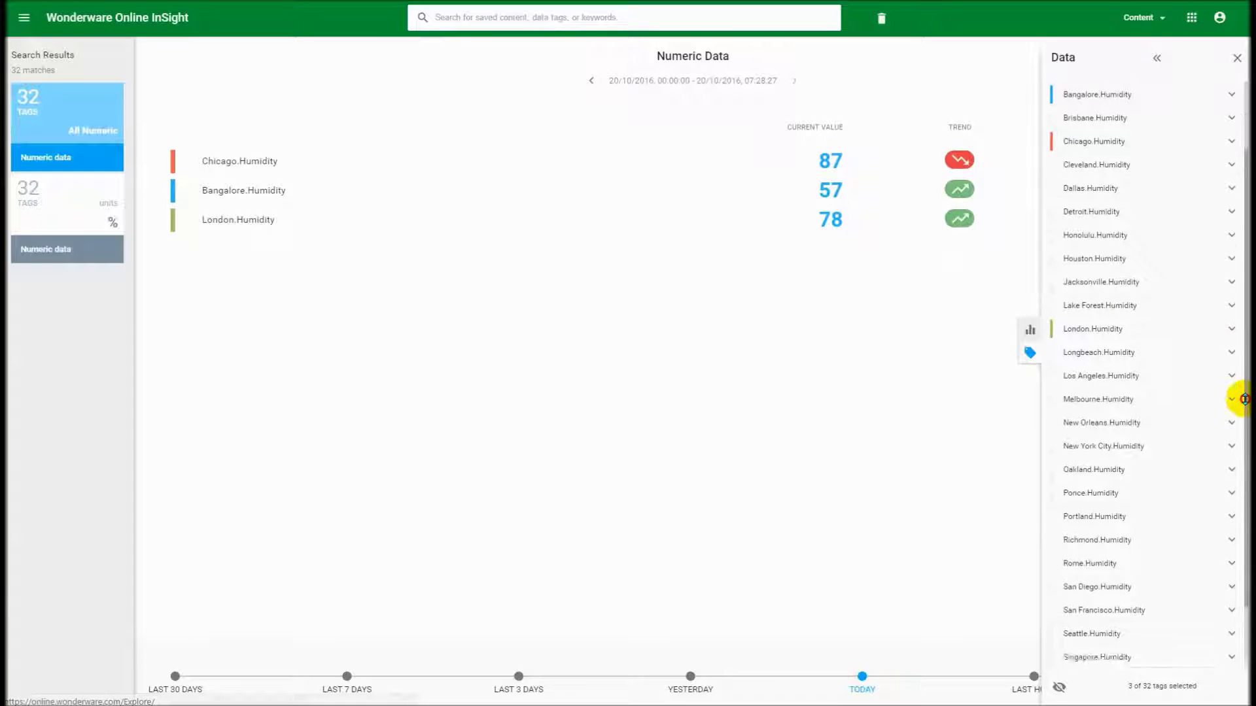
{"action": "scroll", "coordinate": [1244, 399], "scroll_direction": "down", "scroll_amount": 3}
{"action": "left_click", "coordinate": [1082, 559]}
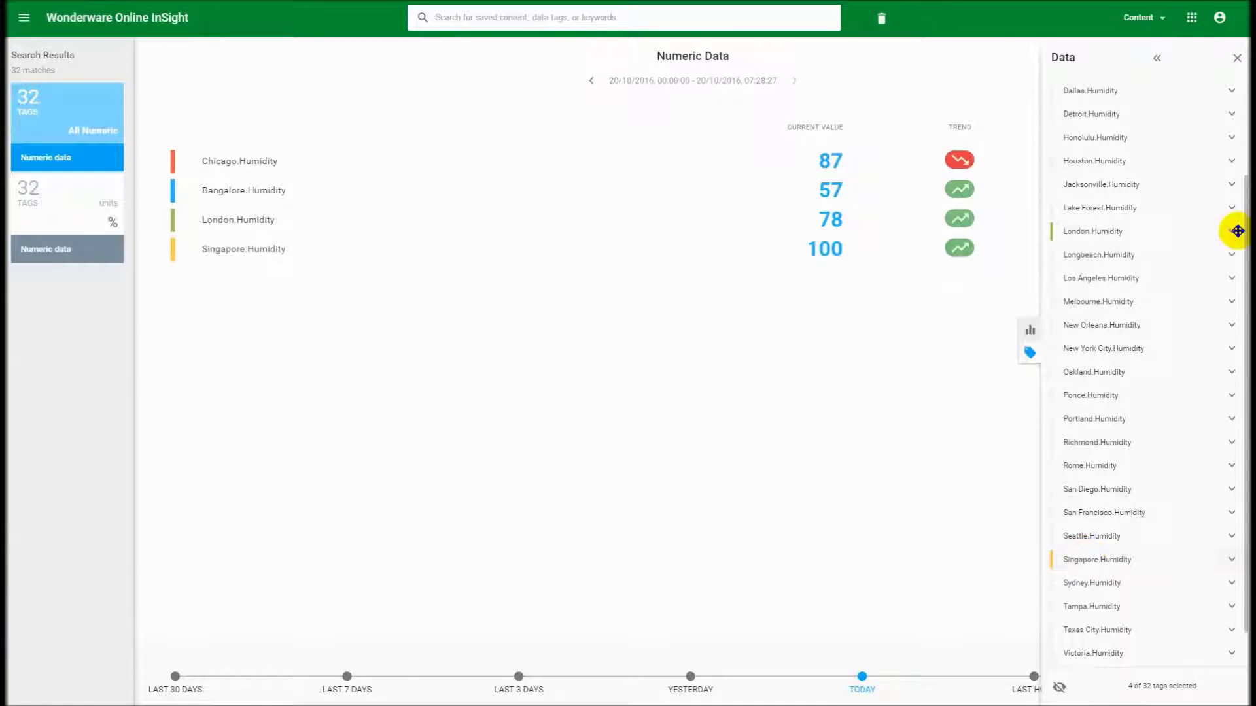
{"action": "left_click_drag", "start_coordinate": [1237, 230], "coordinate": [1240, 95]}
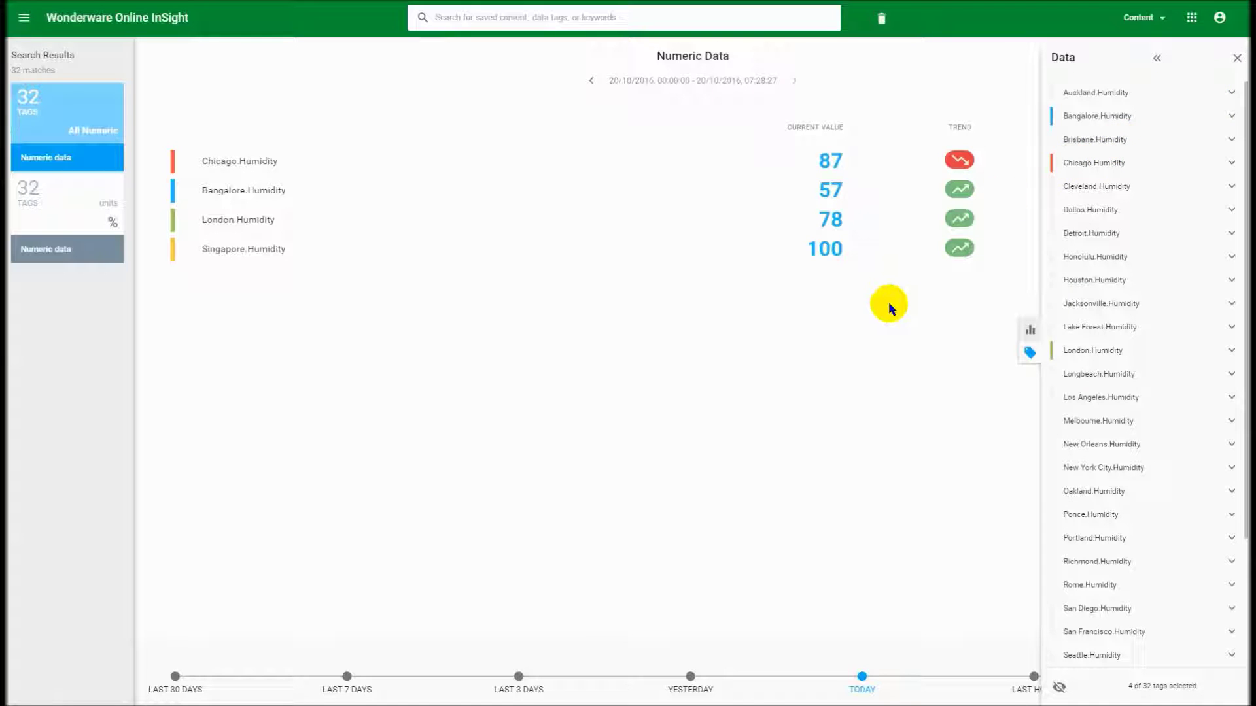
{"action": "left_click", "coordinate": [909, 318]}
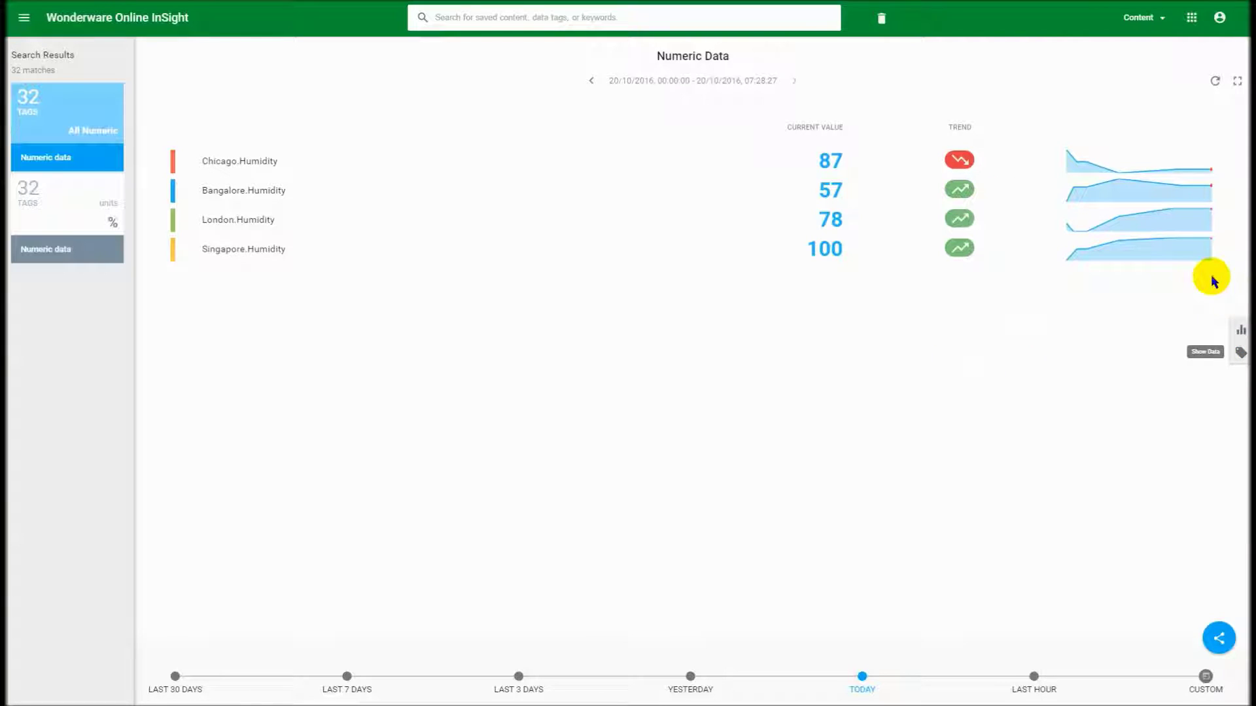
- Bring up the Download dialog offering CSV or Excel Online for the four humidity tags
{"action": "left_click", "coordinate": [1243, 334]}
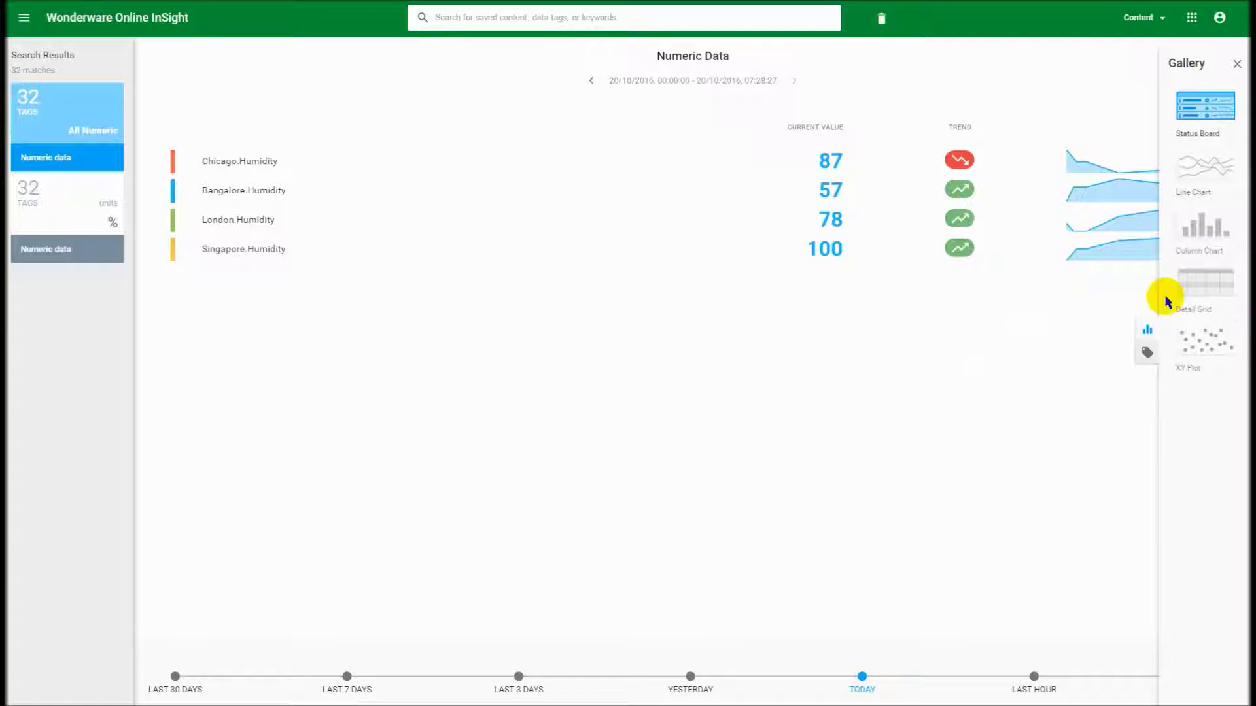
{"action": "left_click", "coordinate": [1051, 386]}
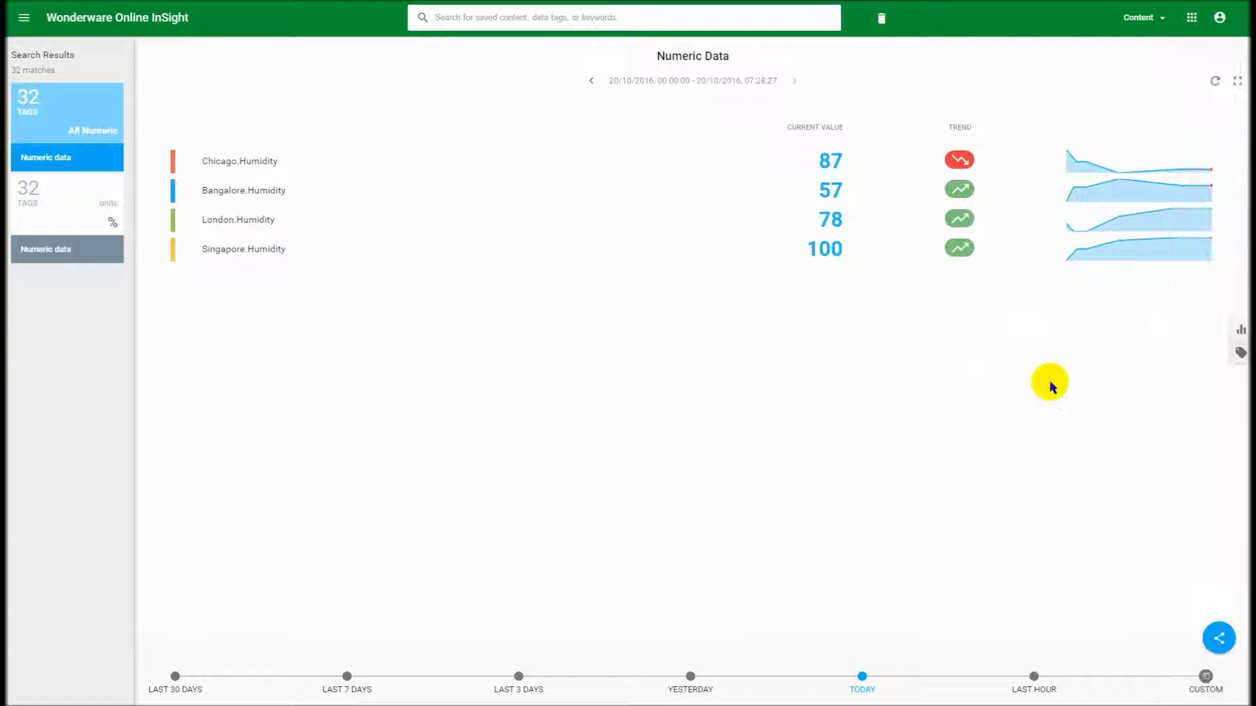
{"action": "left_click", "coordinate": [1220, 639]}
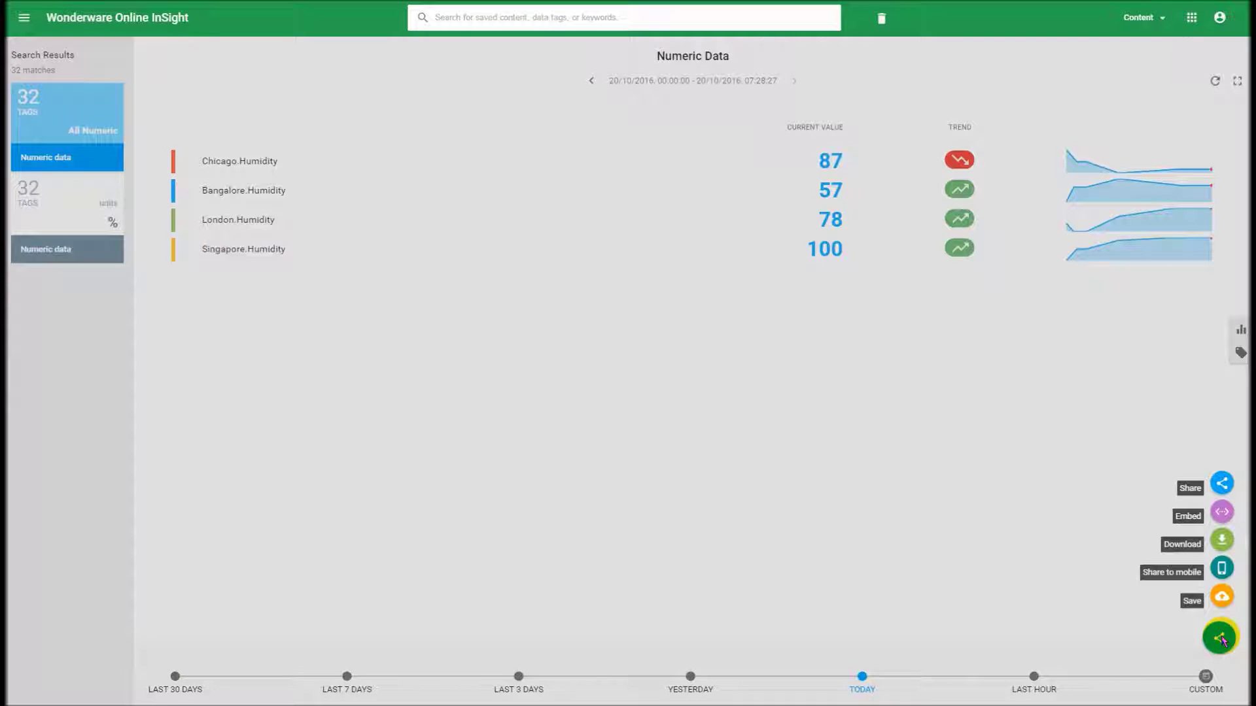
{"action": "left_click", "coordinate": [1216, 512]}
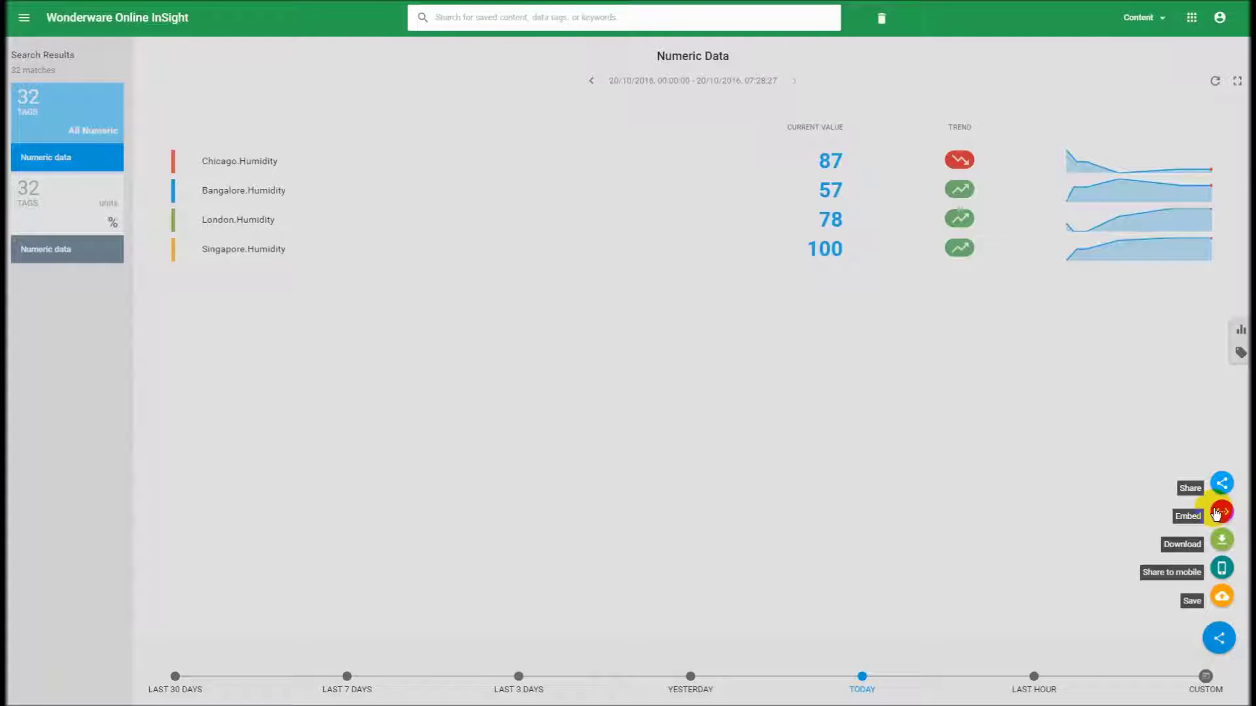
{"action": "left_click", "coordinate": [1222, 542]}
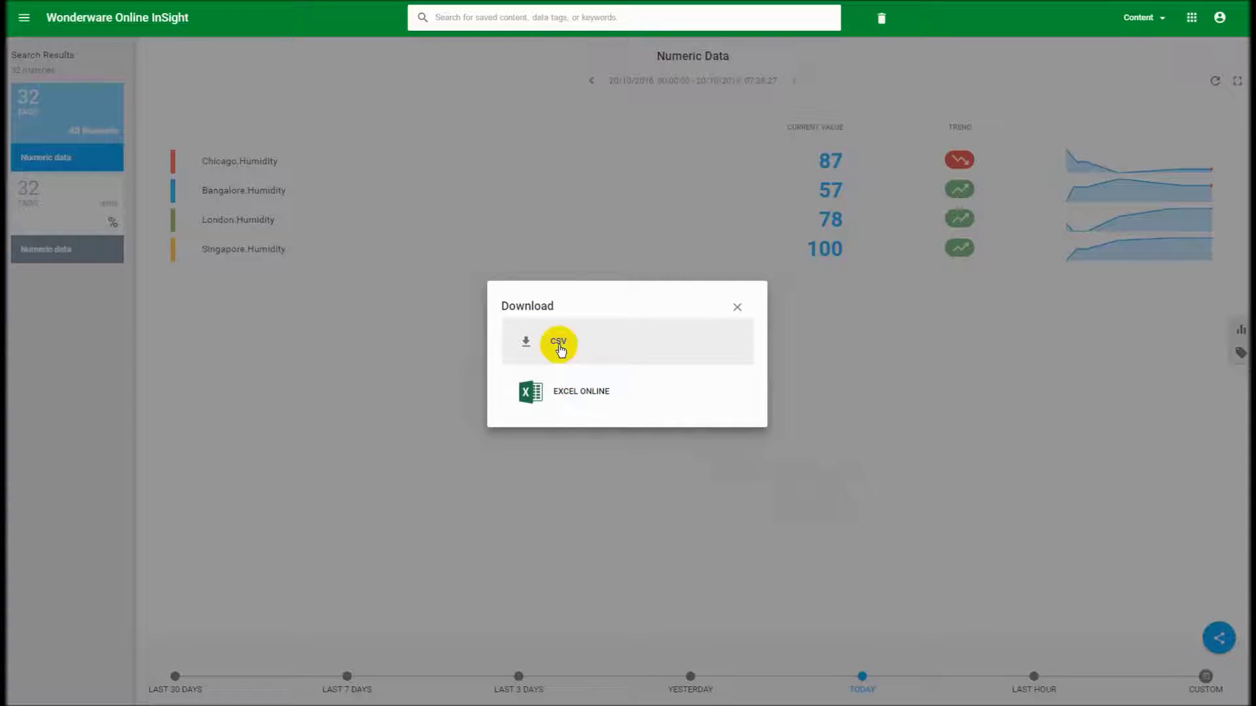
{"action": "left_click", "coordinate": [739, 315]}
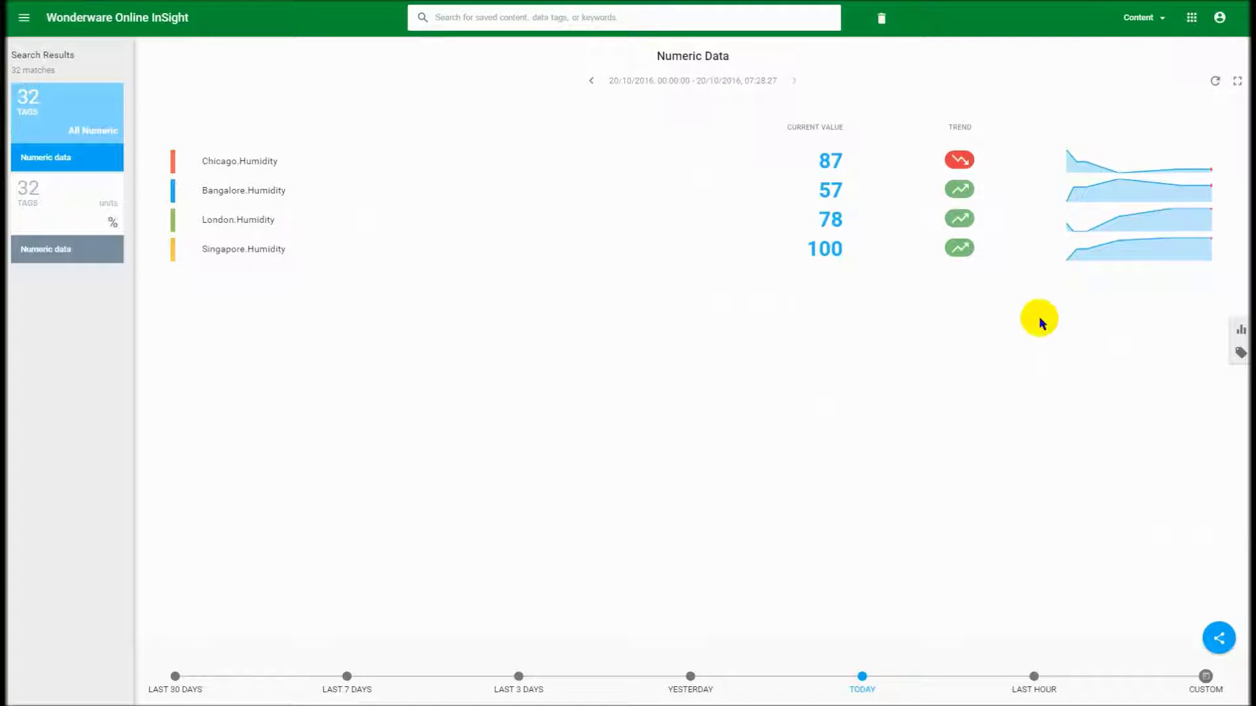
{"action": "left_click", "coordinate": [1221, 643]}
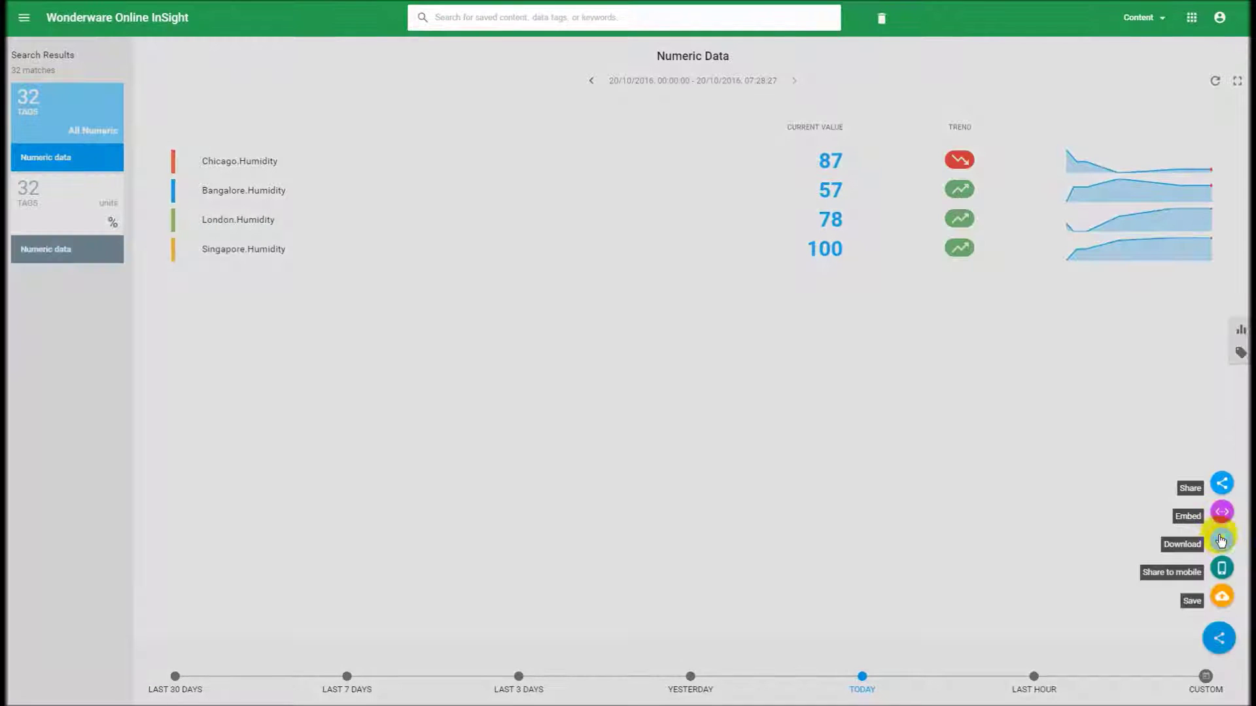
{"action": "left_click", "coordinate": [1222, 543]}
- Export the humidity tags to a new Excel Online workbook and show the INSERT commands
{"action": "left_click", "coordinate": [586, 394]}
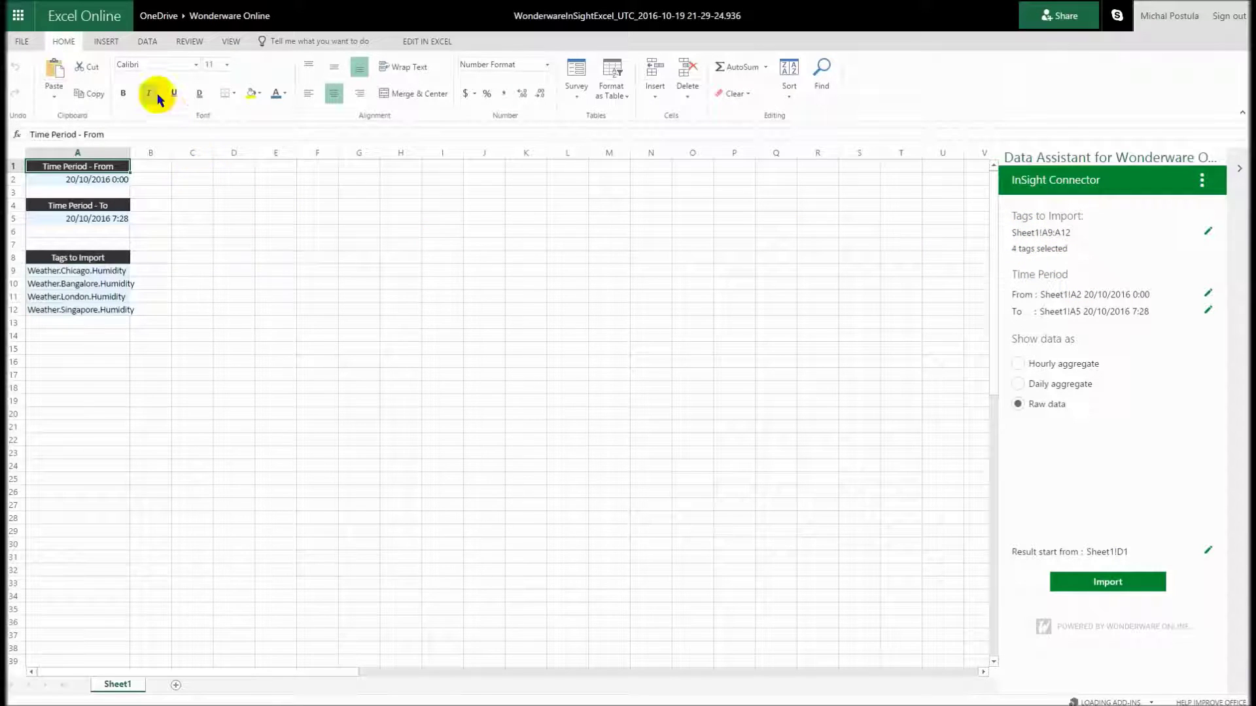
{"action": "left_click", "coordinate": [115, 46]}
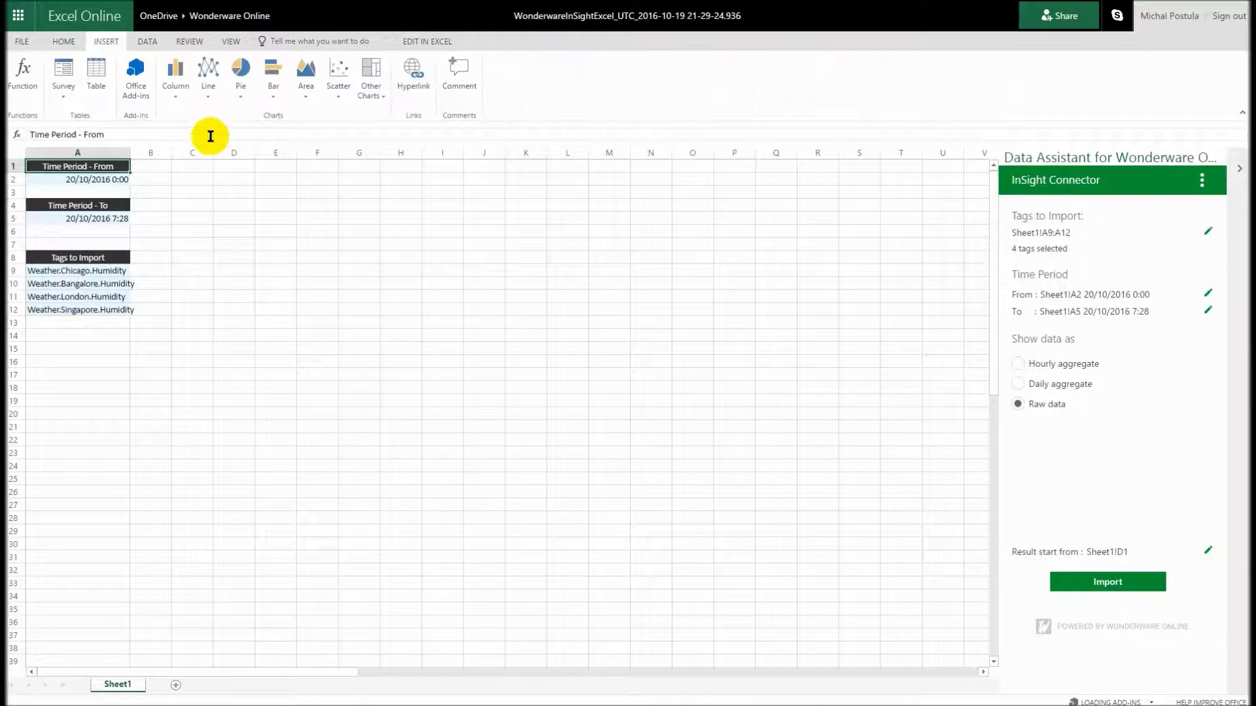
- Search the Office Add-ins store for 'Wonderware', review the two results, then close it
{"action": "left_click", "coordinate": [138, 77]}
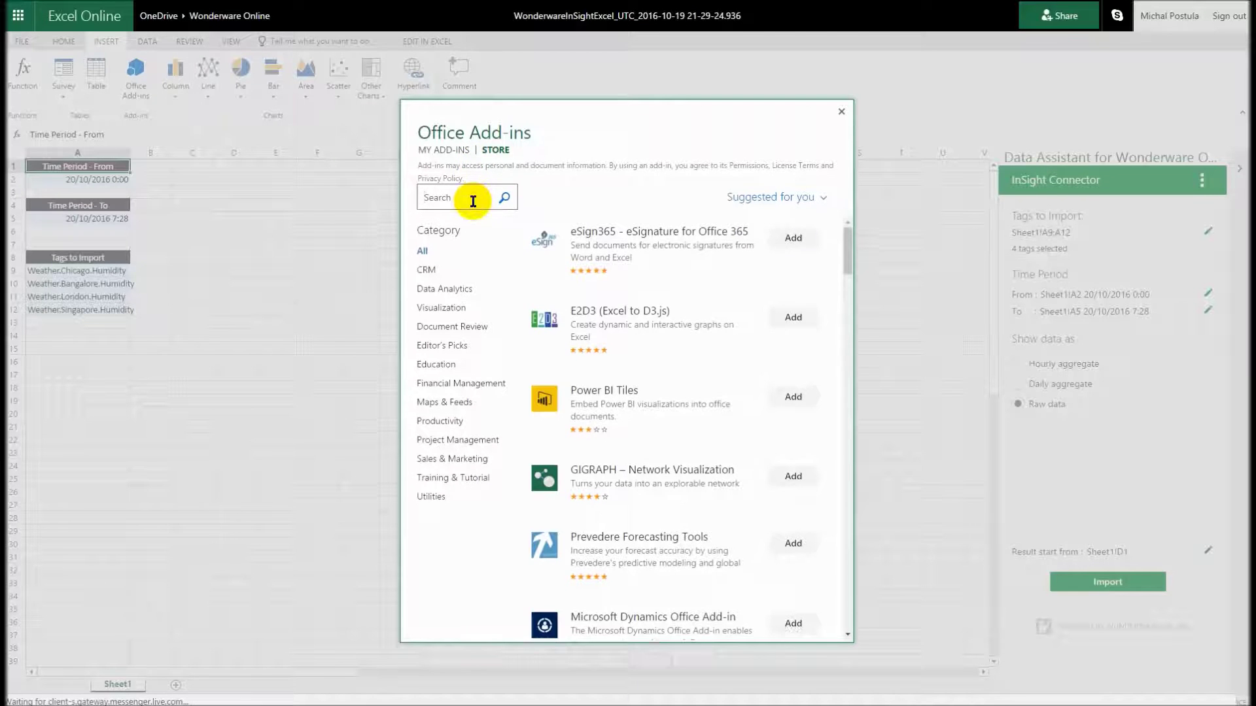
{"action": "left_click", "coordinate": [472, 201]}
{"action": "type", "text": "Wonde"}
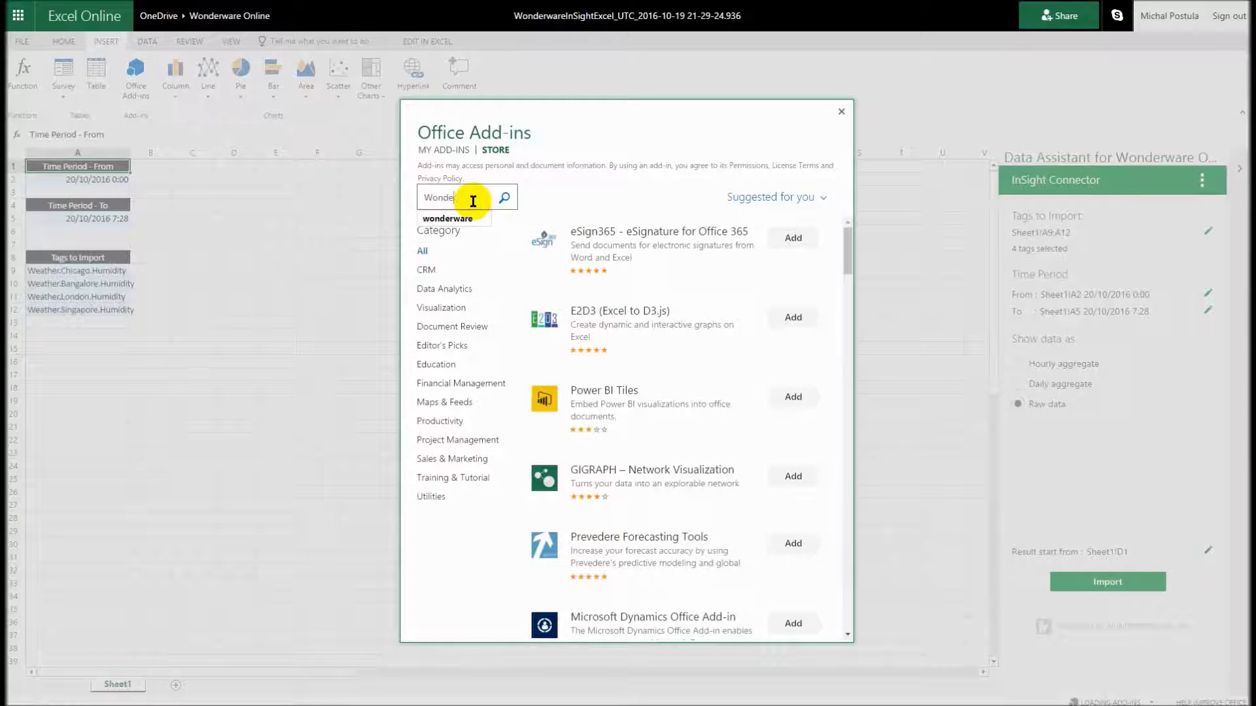
{"action": "type", "text": "rware"}
{"action": "left_click", "coordinate": [504, 196]}
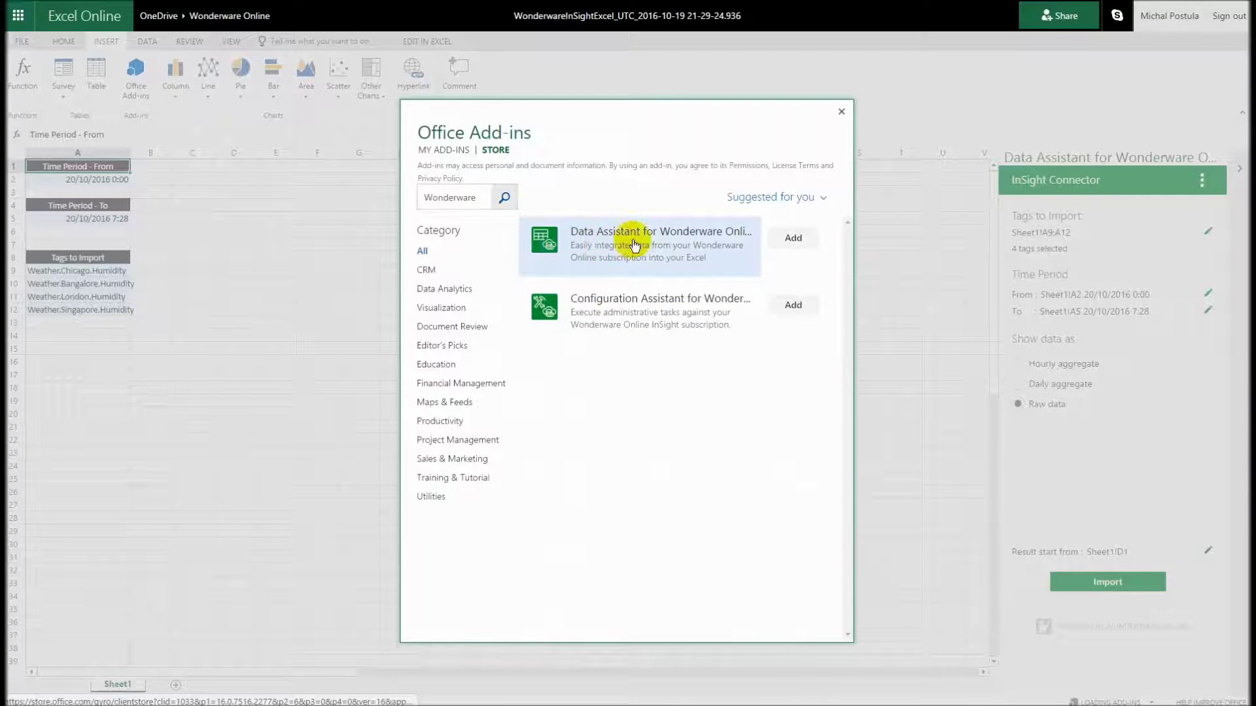
{"action": "left_click", "coordinate": [842, 112]}
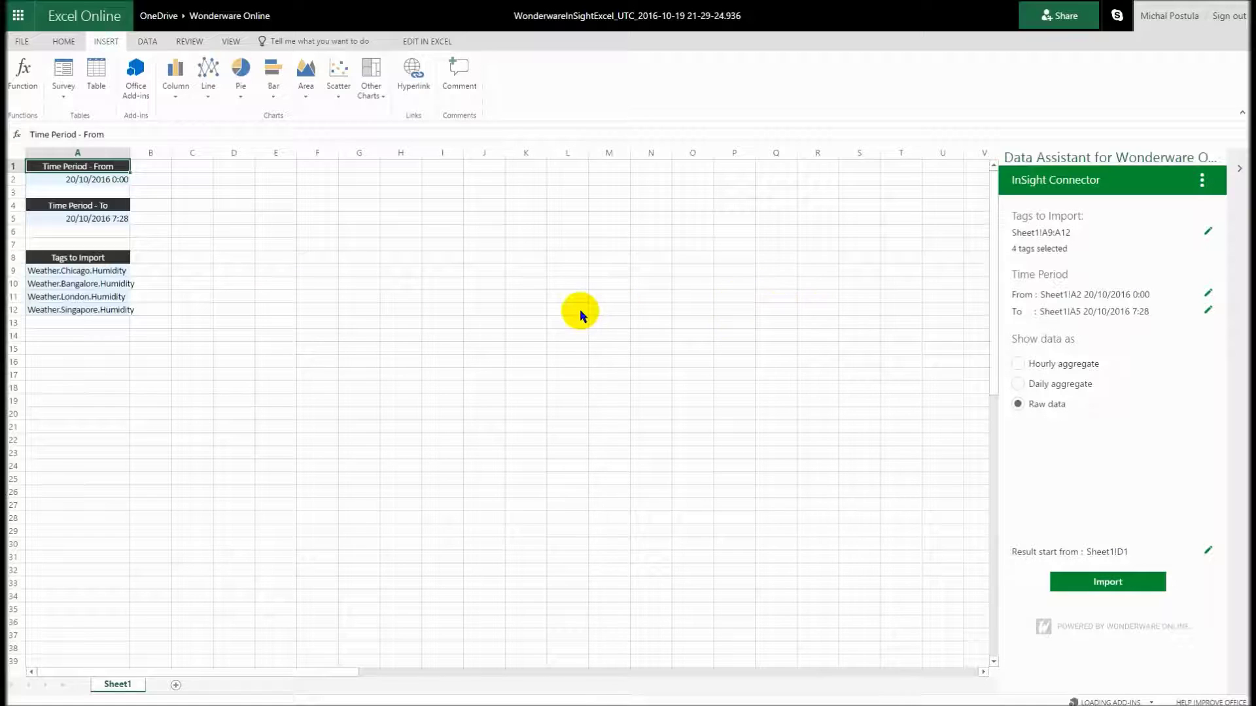
- Check the period start in A2, end in A5, and the four tags in A9:A12
{"action": "left_click", "coordinate": [80, 182]}
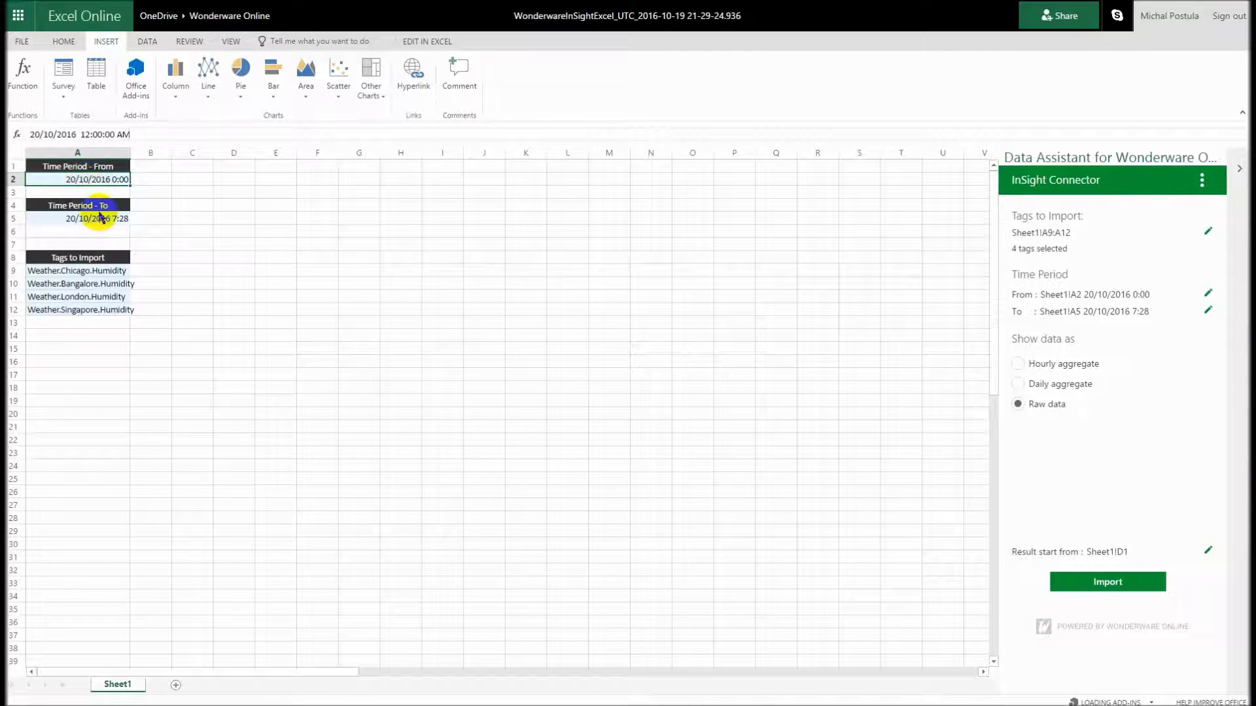
{"action": "left_click", "coordinate": [98, 218]}
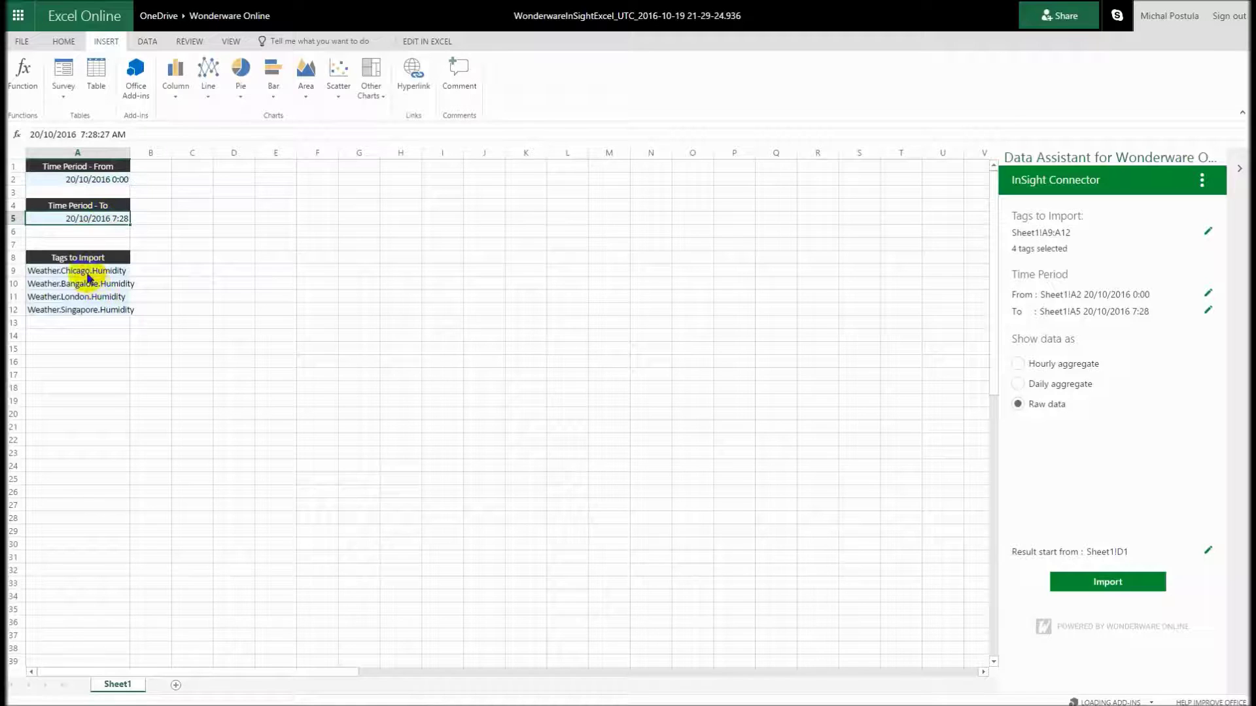
{"action": "left_click_drag", "start_coordinate": [84, 274], "coordinate": [84, 308]}
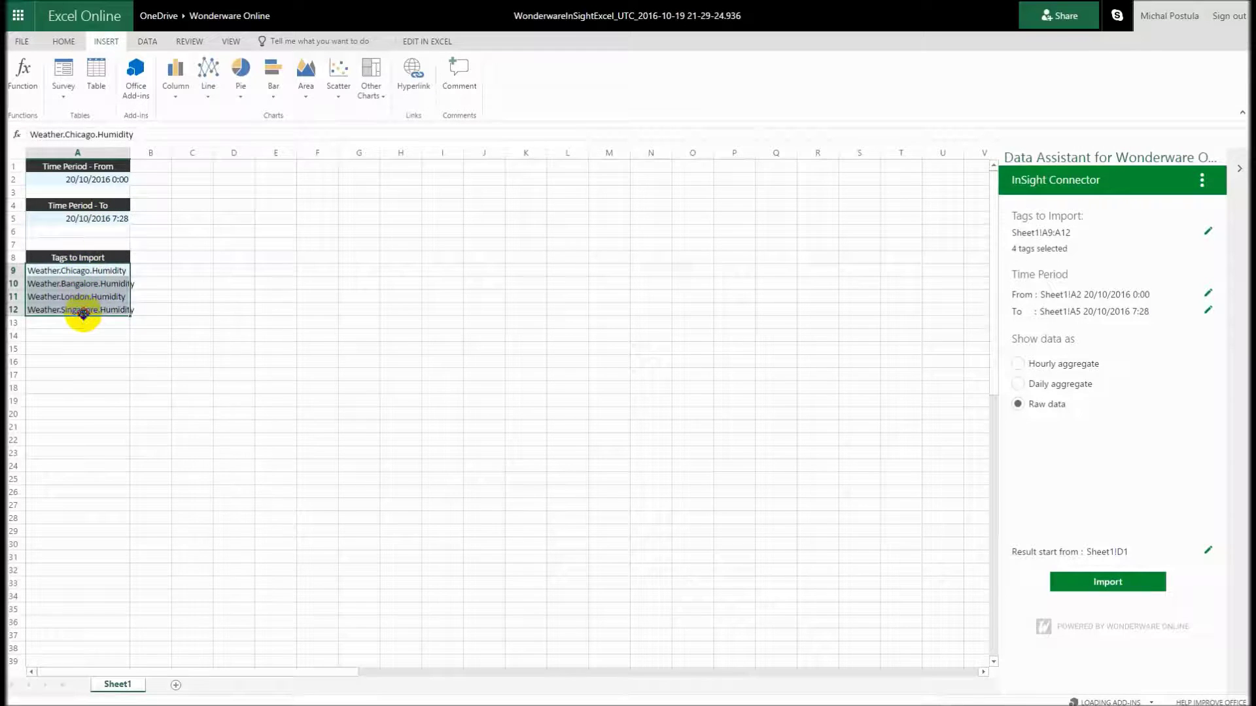
{"action": "left_click", "coordinate": [183, 336]}
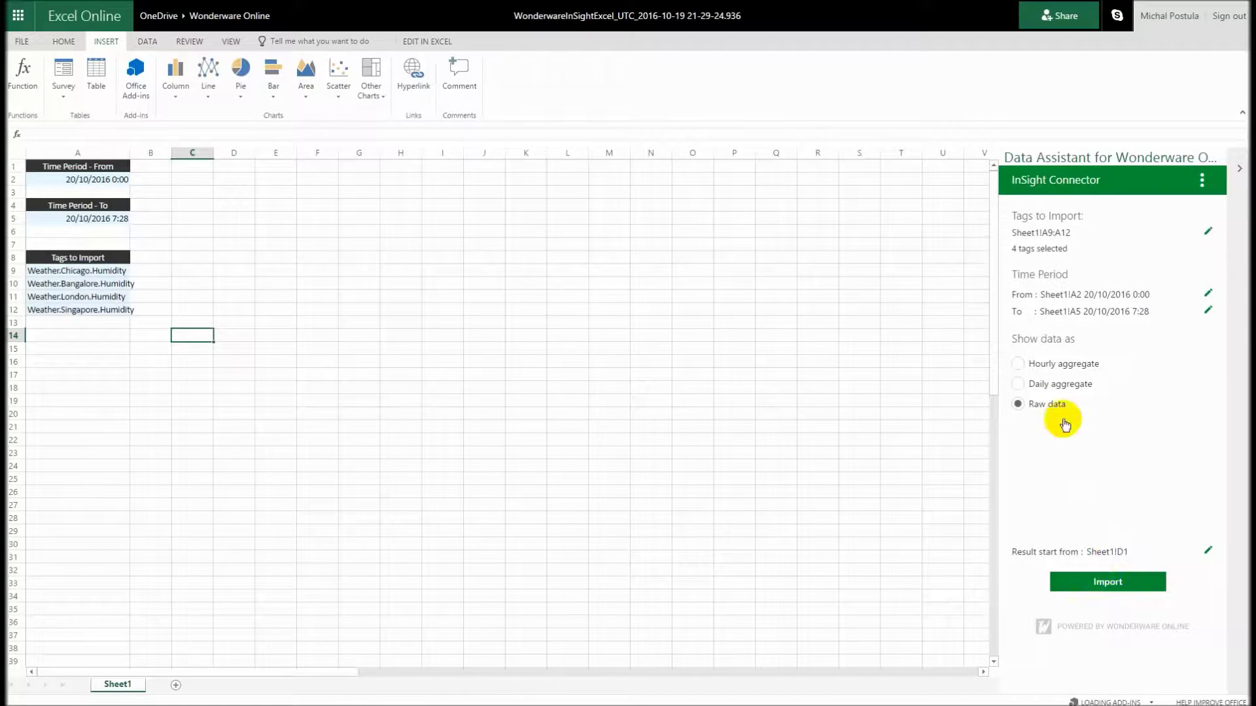
- Import hourly aggregate humidity for the four tags into the sheet from D1
{"action": "left_click", "coordinate": [1057, 387]}
{"action": "left_click", "coordinate": [1040, 363]}
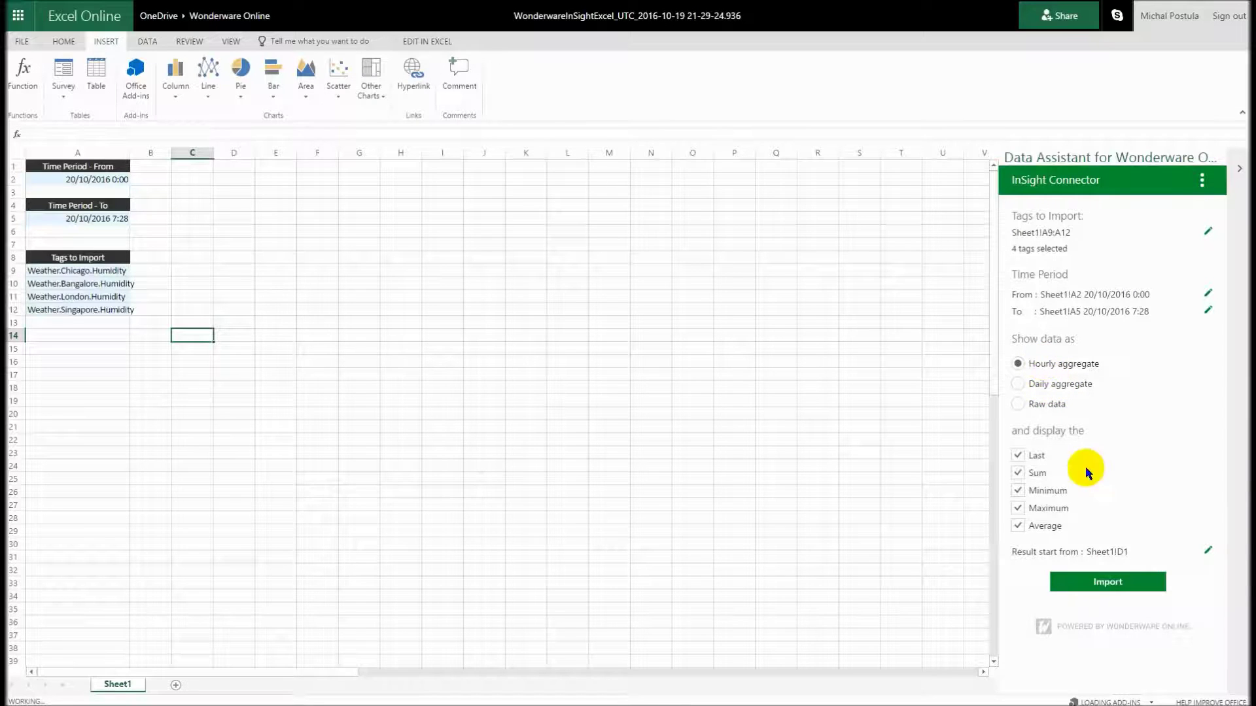
{"action": "left_click", "coordinate": [1107, 584]}
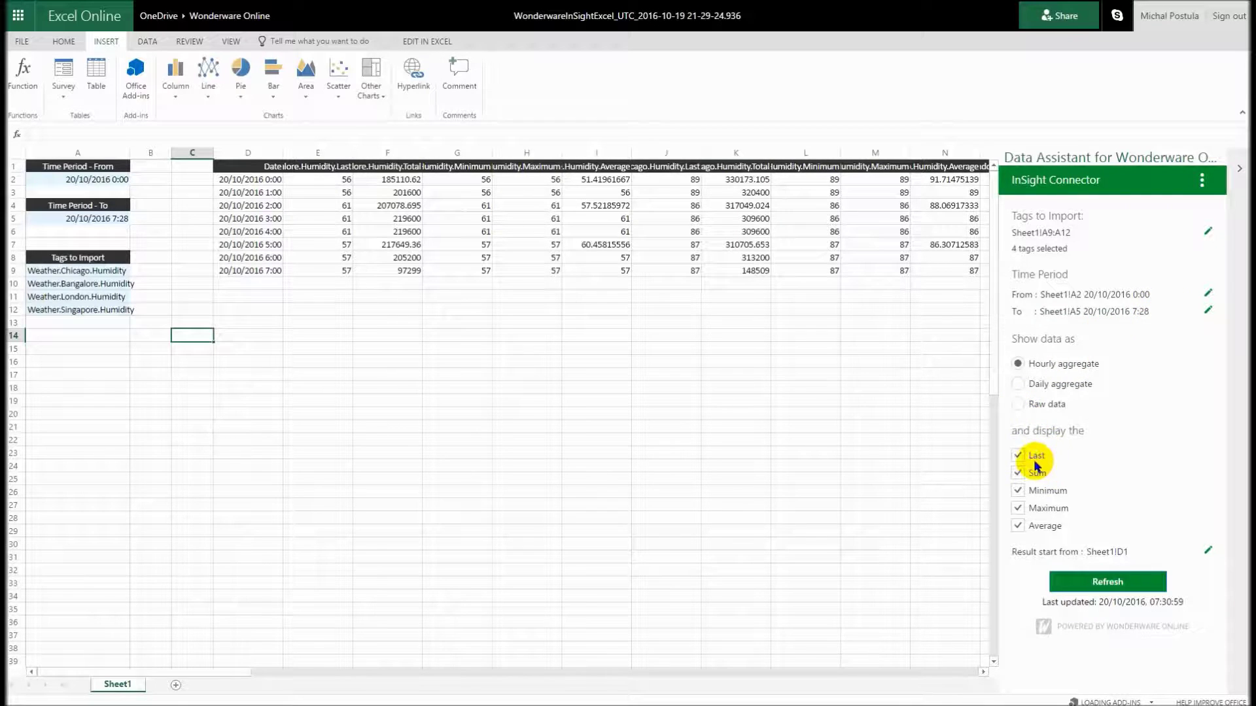
- Untick Last, Sum, Minimum and Maximum so only Average remains, and choose Daily aggregate
{"action": "left_click", "coordinate": [1021, 456]}
{"action": "left_click", "coordinate": [1019, 473]}
{"action": "left_click", "coordinate": [1018, 490]}
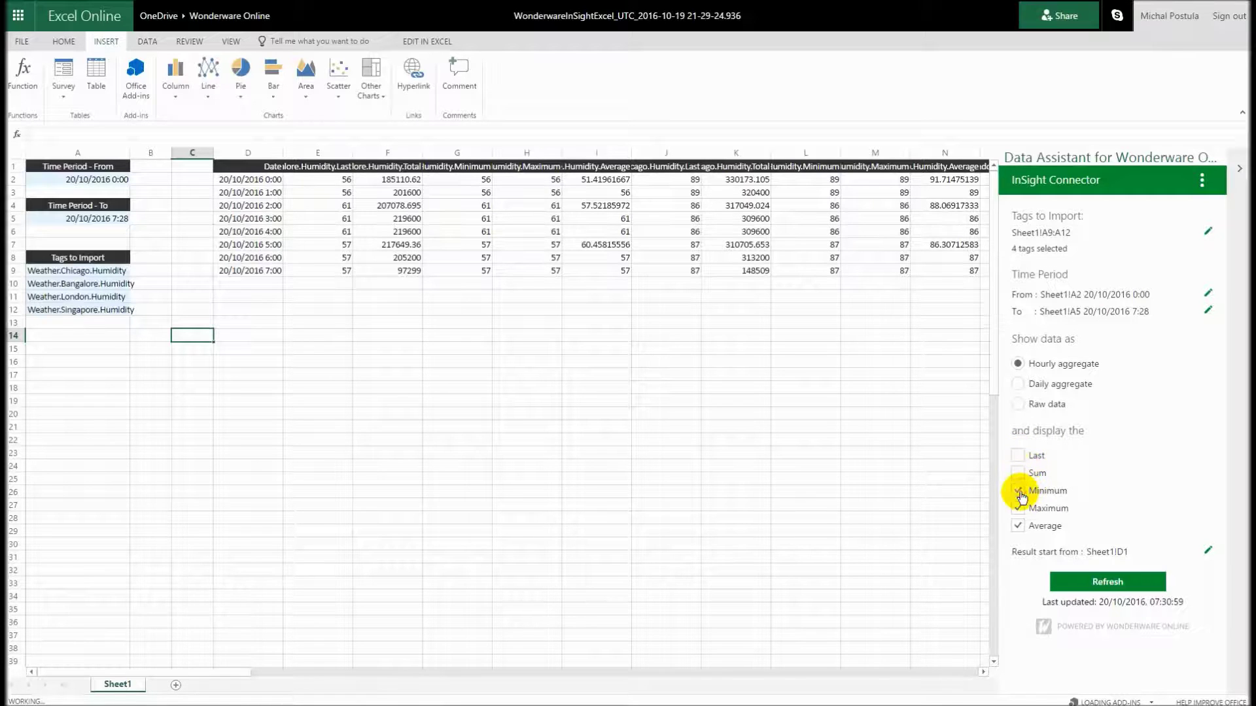
{"action": "left_click", "coordinate": [1019, 506]}
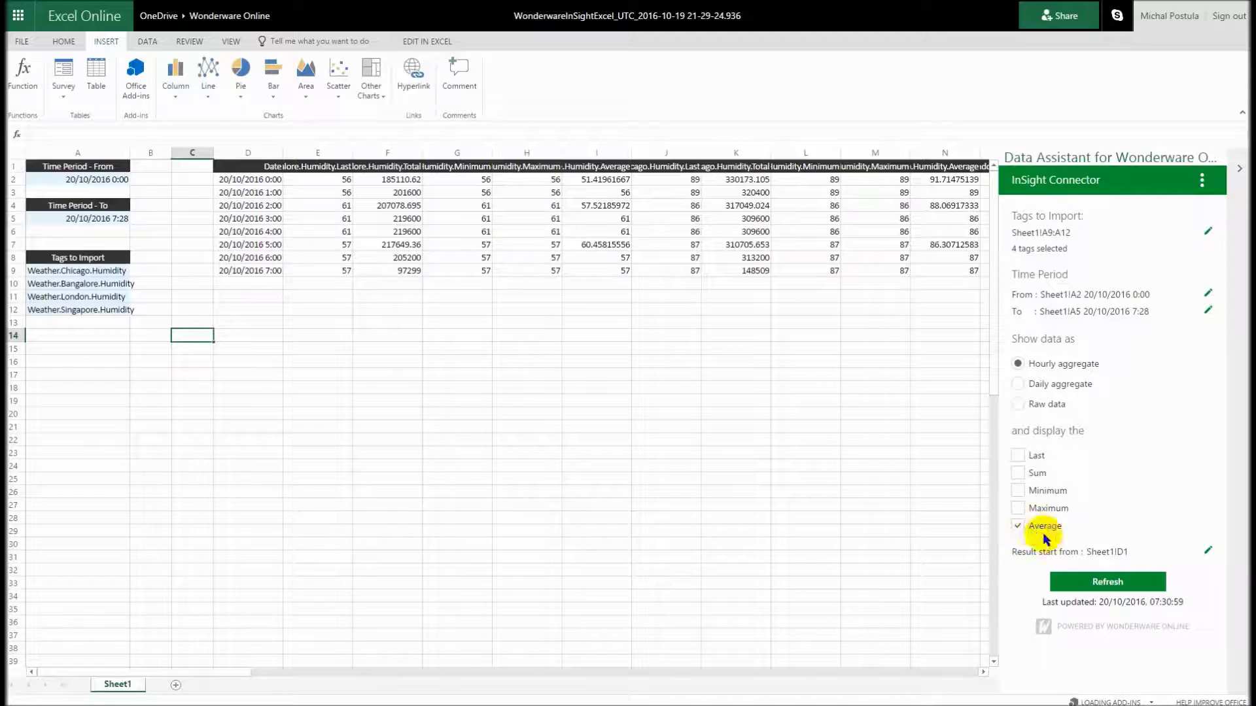
{"action": "left_click", "coordinate": [1020, 383]}
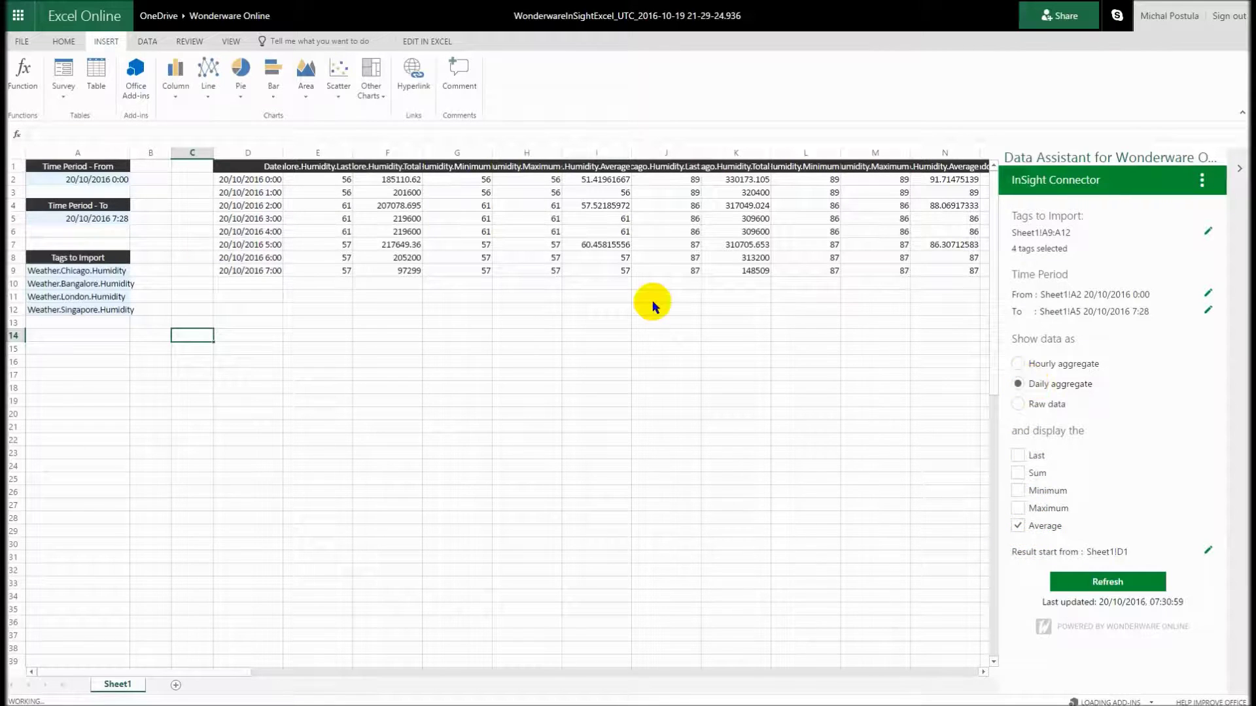
- Change the start date in A2 to 1/10/2016 and refresh the import
{"action": "left_click", "coordinate": [74, 181]}
{"action": "double_click", "coordinate": [73, 181]}
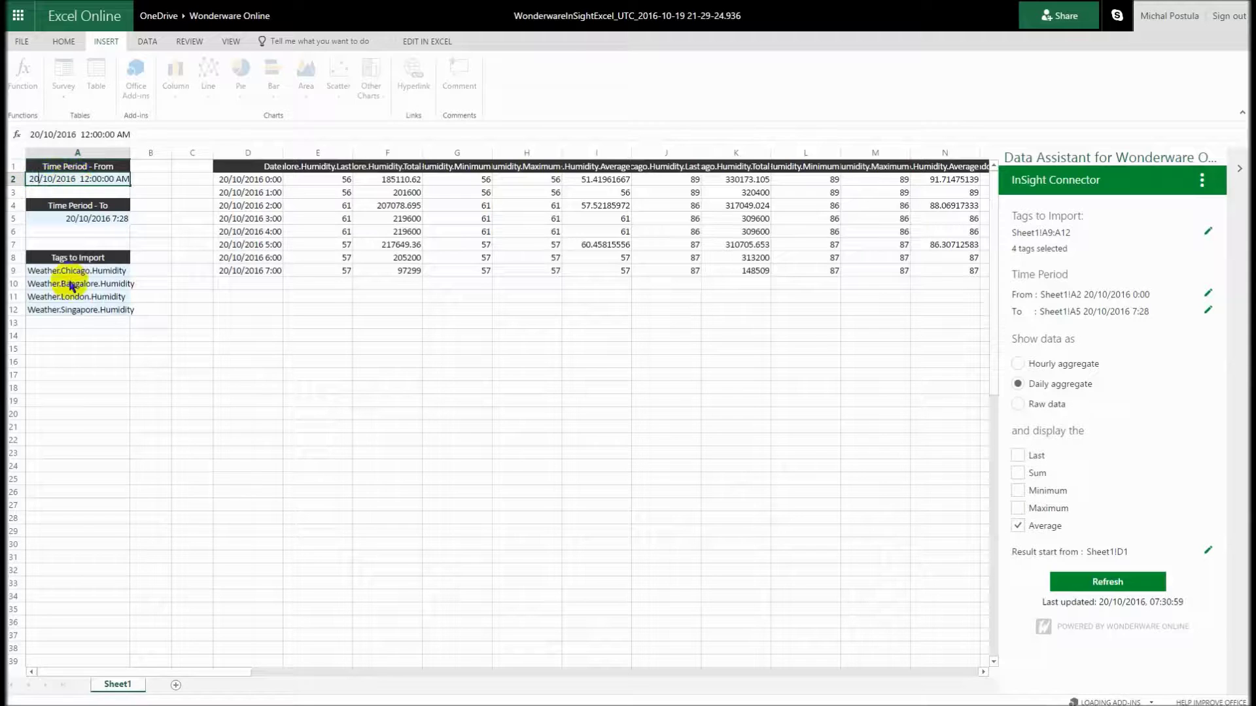
{"action": "key", "text": "Delete"}
{"action": "key", "text": "Delete"}
{"action": "type", "text": "1"}
{"action": "key", "text": "Right"}
{"action": "key", "text": "Delete"}
{"action": "key", "text": "Delete"}
{"action": "type", "text": "10"}
{"action": "key", "text": "Tab"}
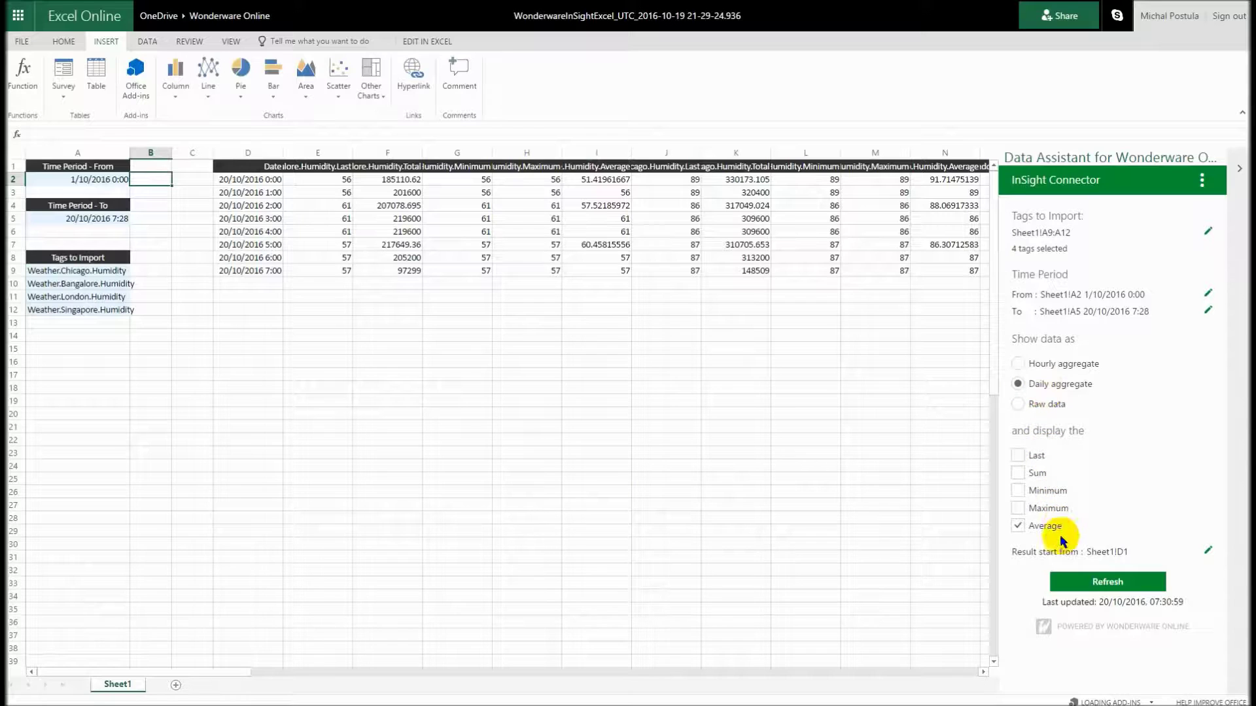
{"action": "left_click", "coordinate": [1108, 586]}
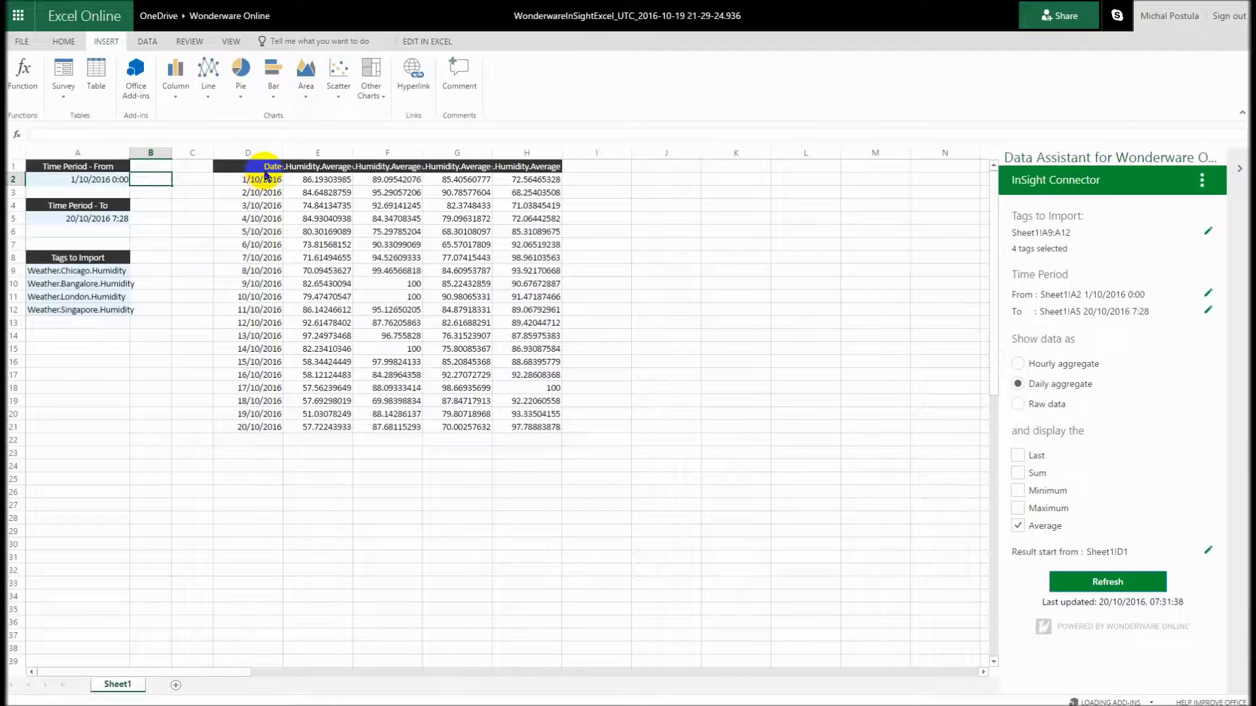
- Autofit column E, chart D1:H21 as Line with Markers, and enlarge it to row 37
{"action": "double_click", "coordinate": [354, 152]}
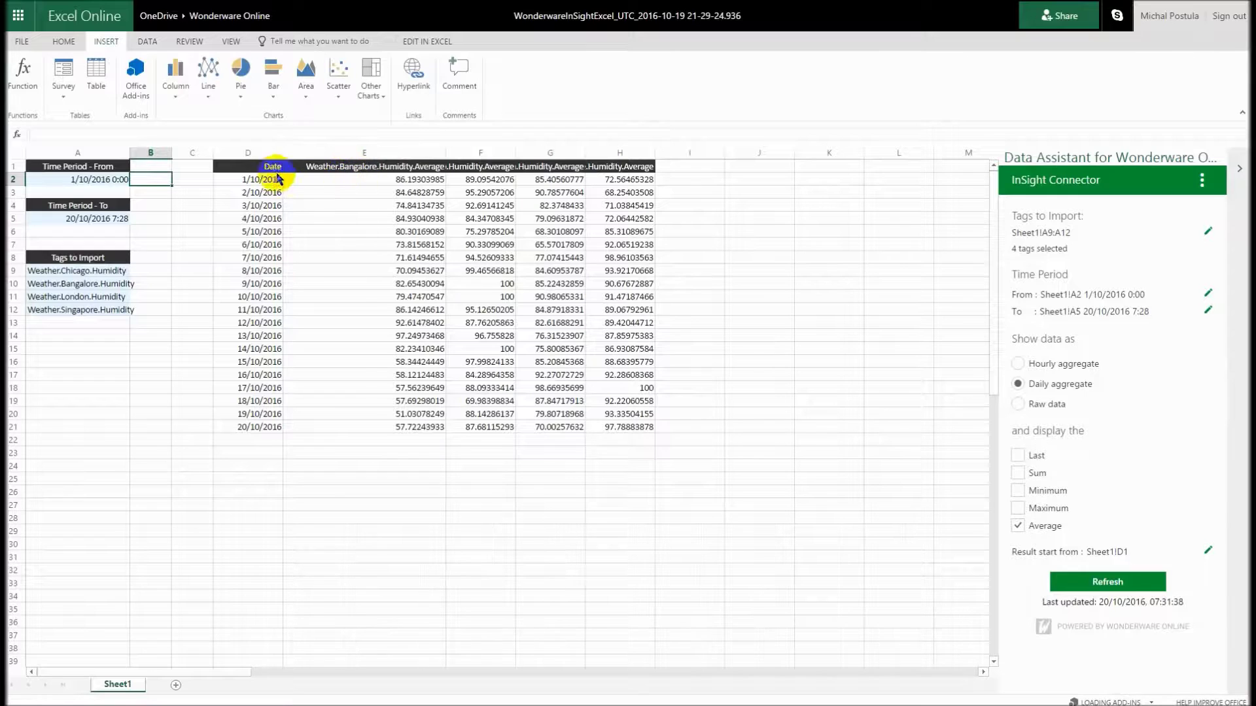
{"action": "left_click", "coordinate": [246, 172]}
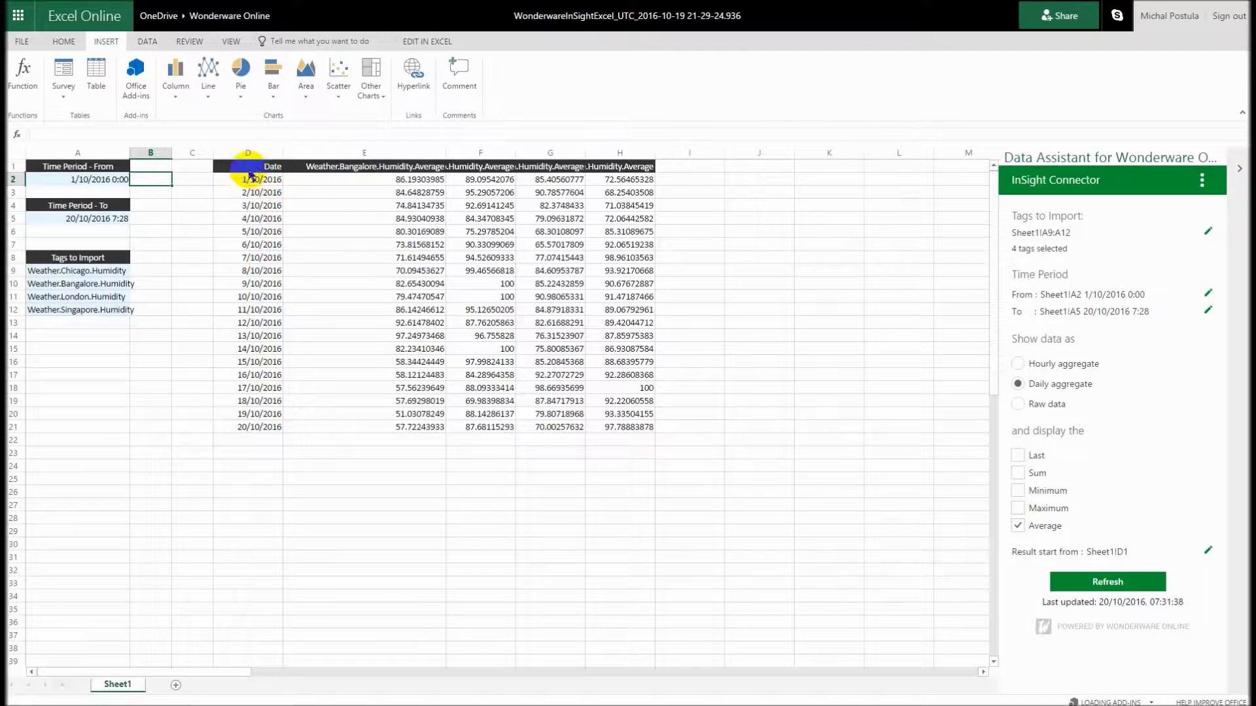
{"action": "left_click", "coordinate": [628, 426], "text": "shift"}
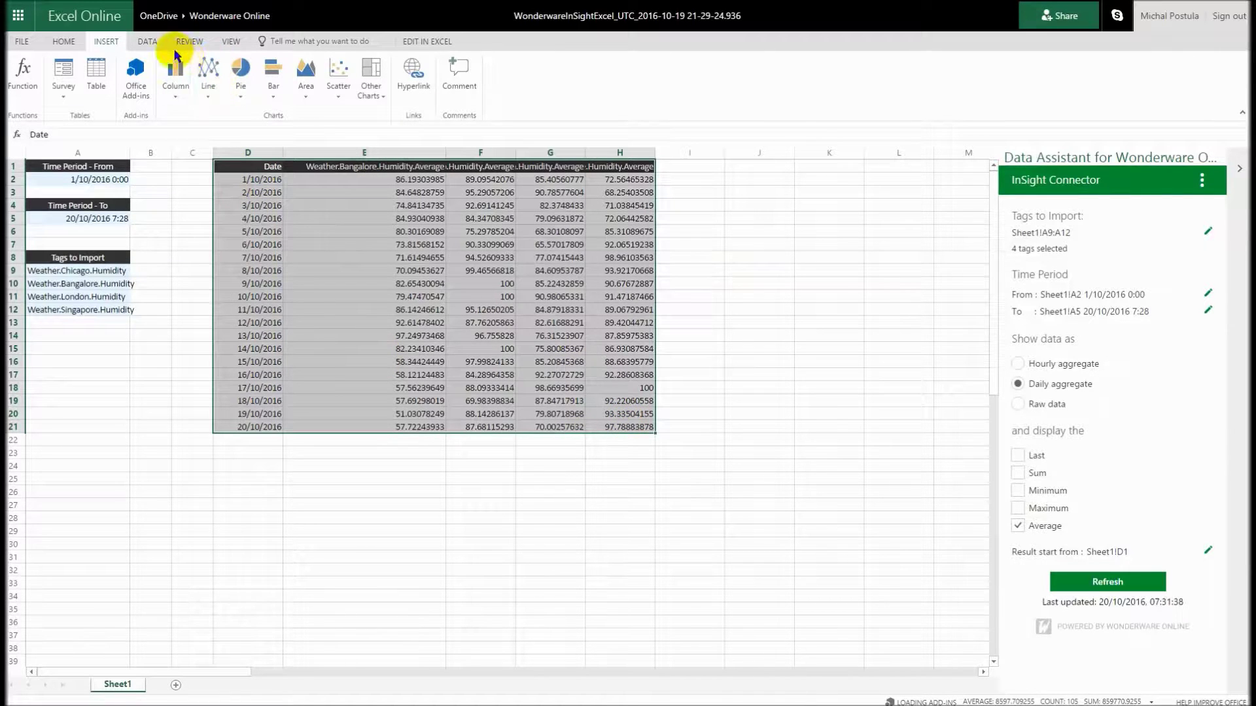
{"action": "left_click", "coordinate": [209, 84]}
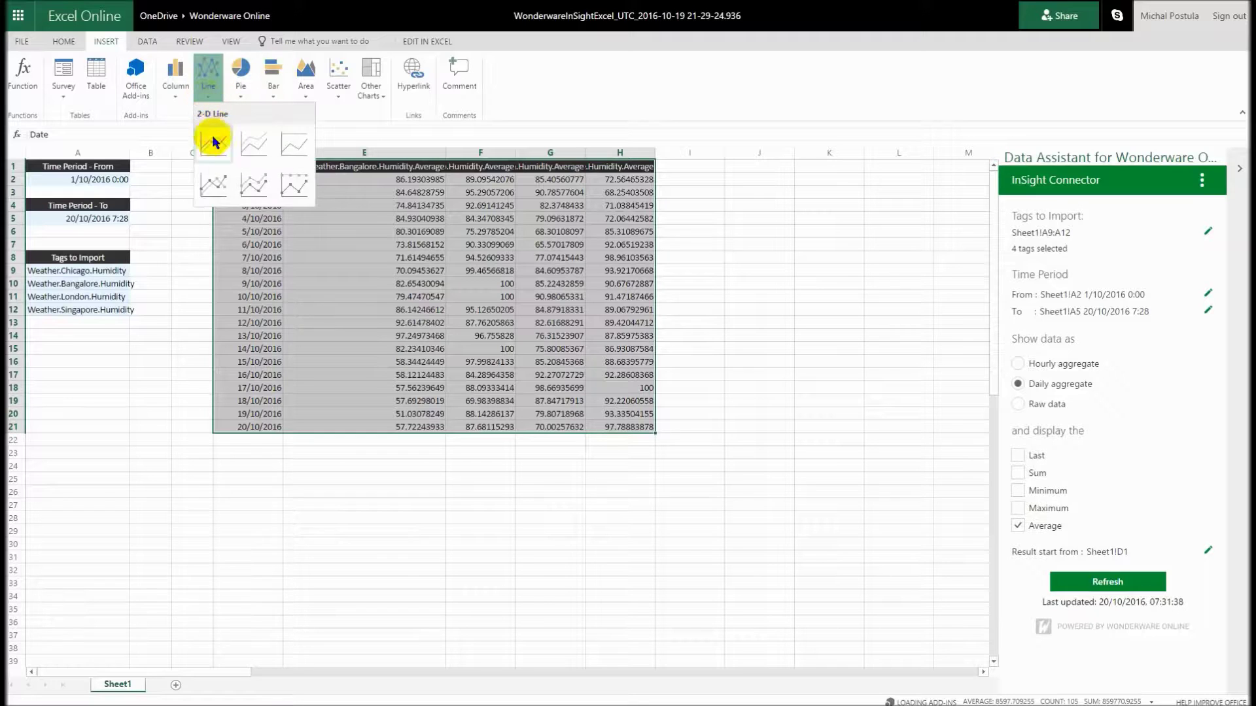
{"action": "left_click", "coordinate": [216, 185]}
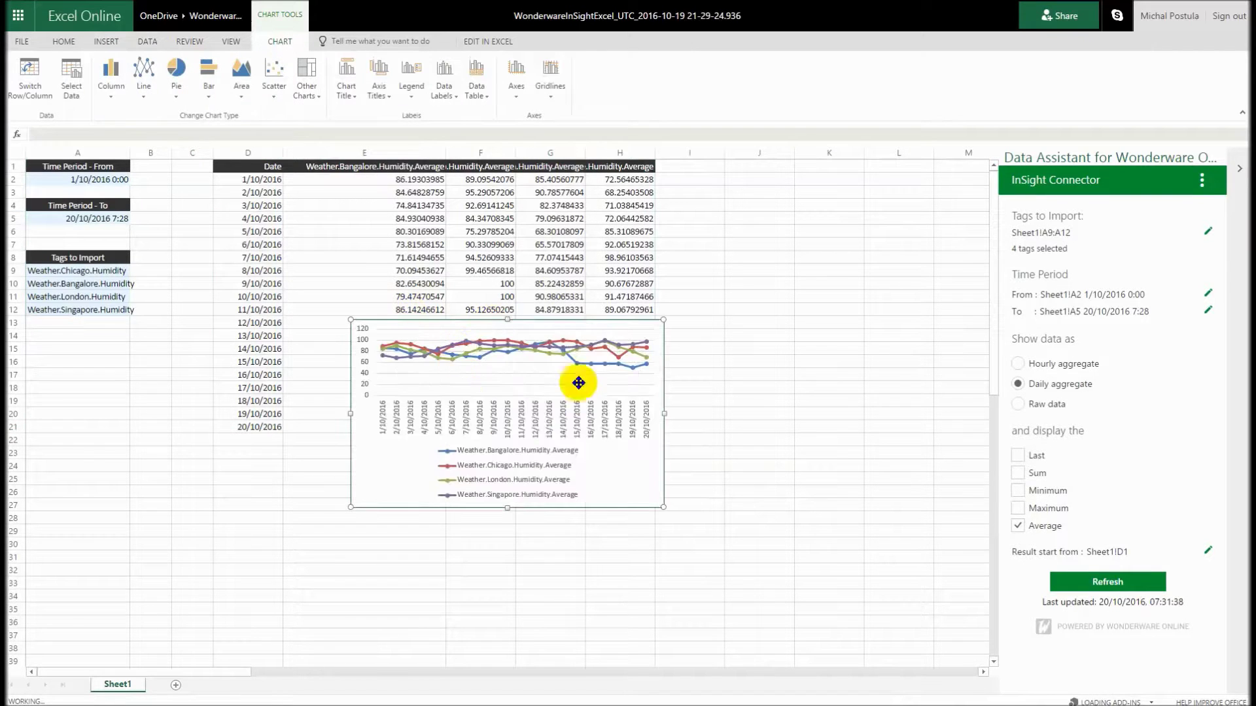
{"action": "left_click_drag", "start_coordinate": [660, 505], "coordinate": [967, 632]}
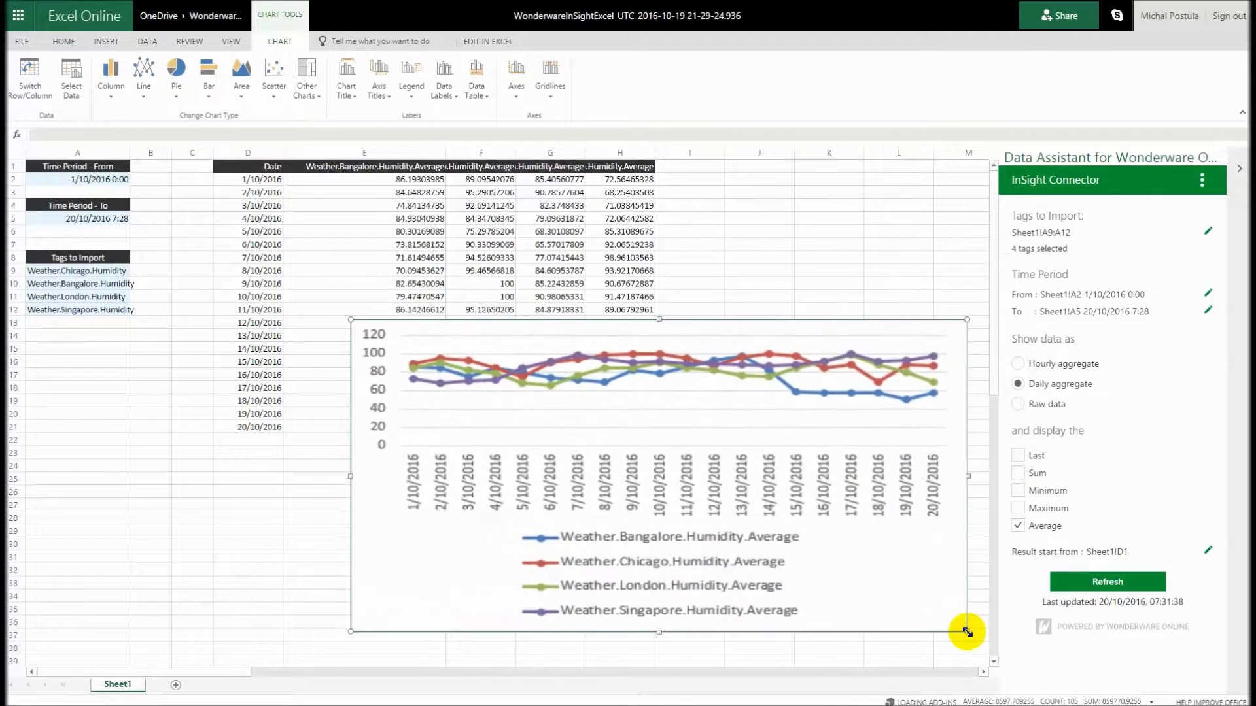